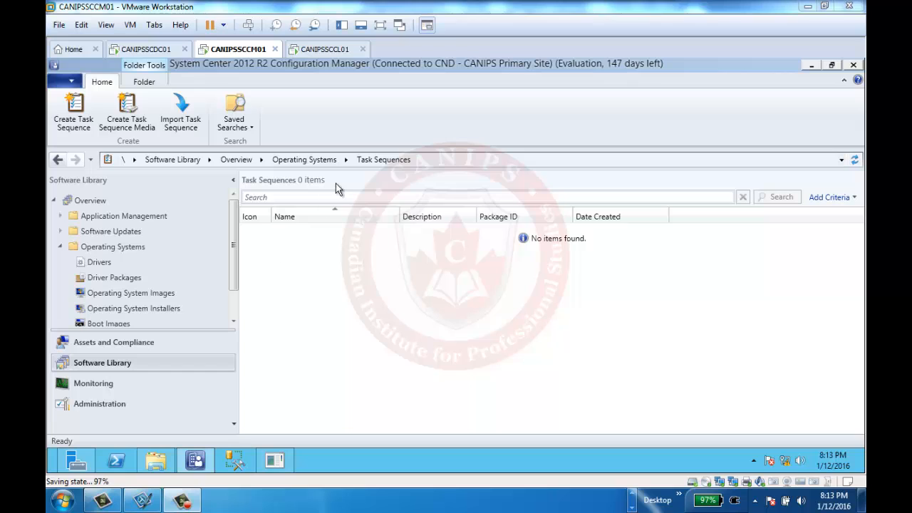
- Look over the CANIPSSCDC01, CANIPSSCCM01 and CANIPSSCCL01 machines, ending on the Configuration Manager server
left_click(143, 51)
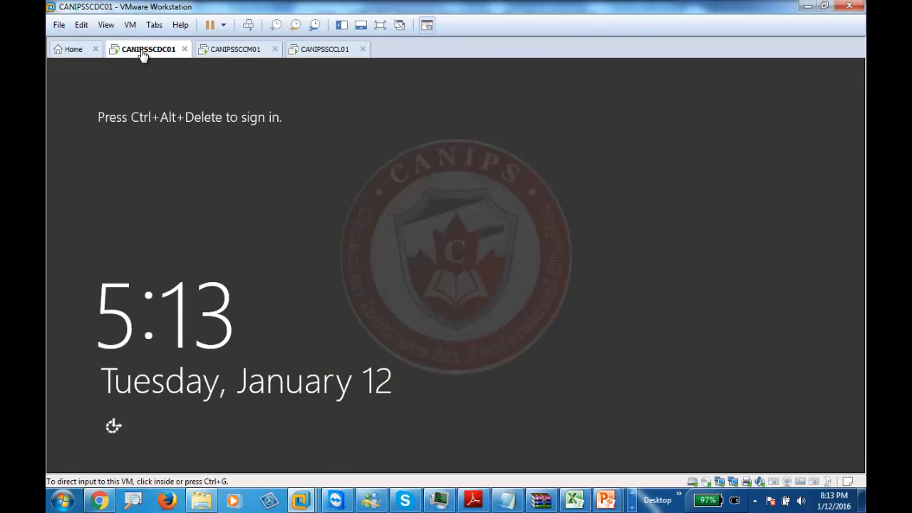
left_click(236, 52)
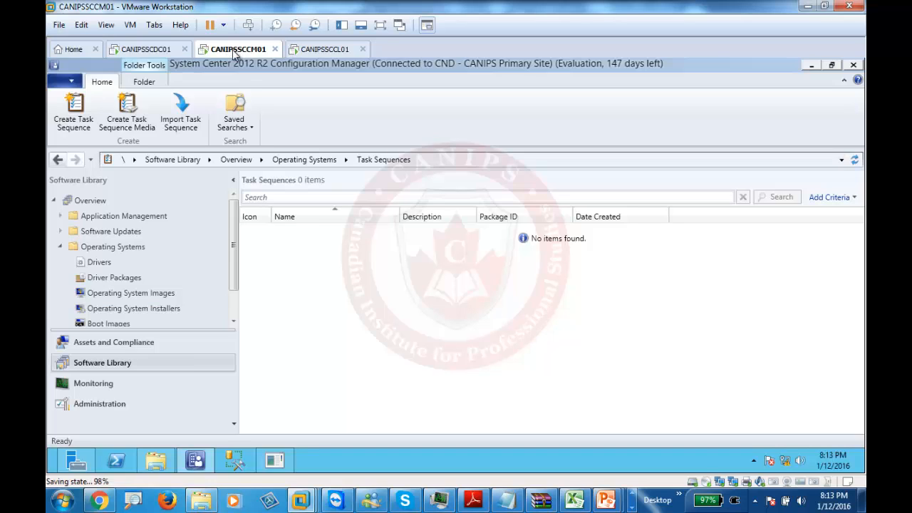
left_click(325, 52)
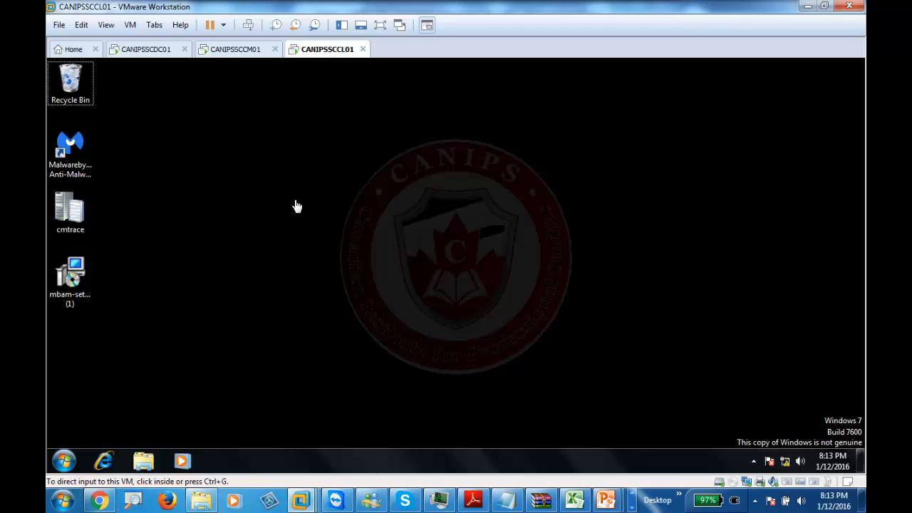
left_click(231, 52)
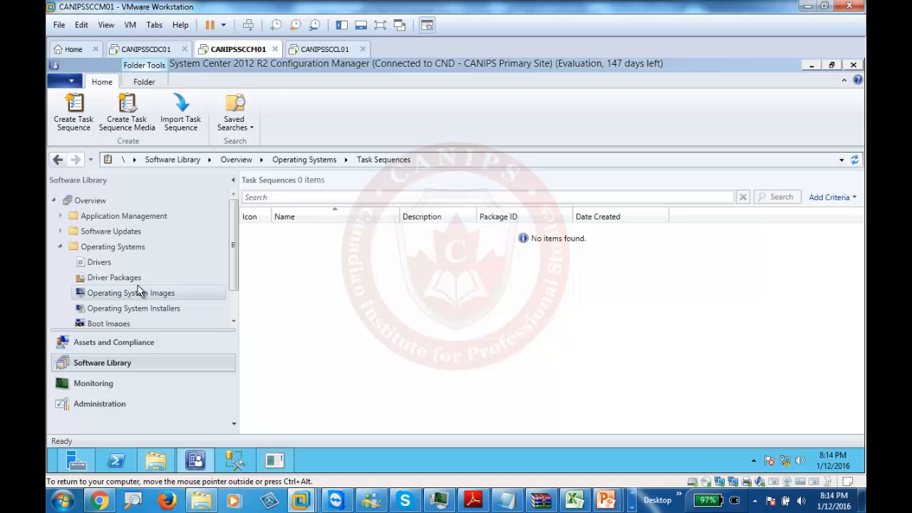
left_click_drag(232, 260, 227, 301)
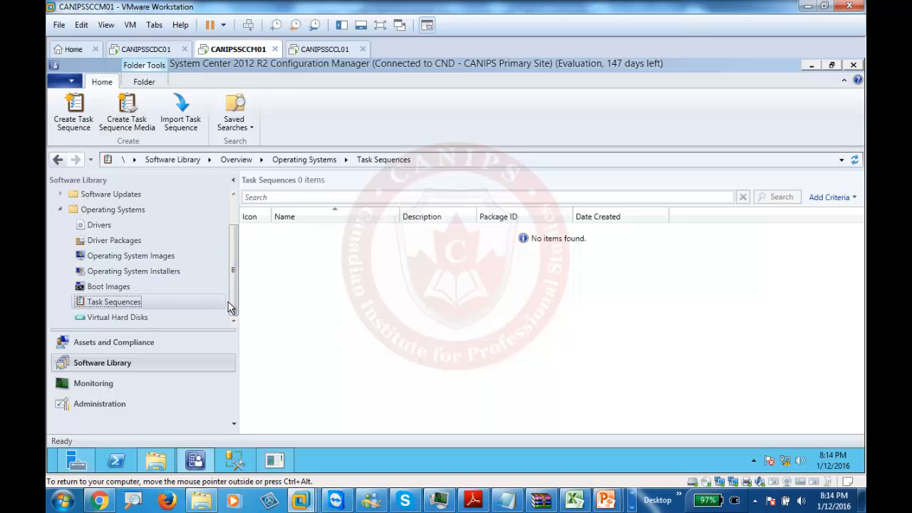
- Check the WDS role in Server Manager, then return to Configuration Manager
left_click(69, 463)
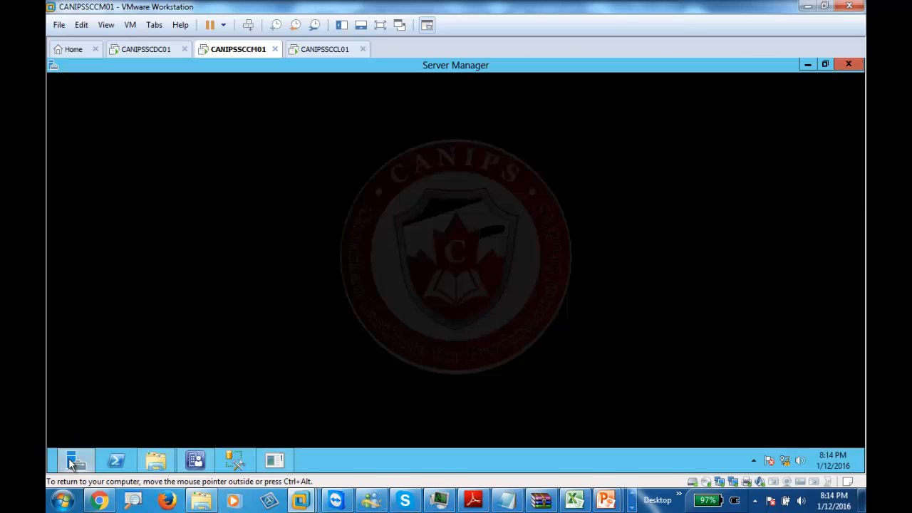
left_click(80, 237)
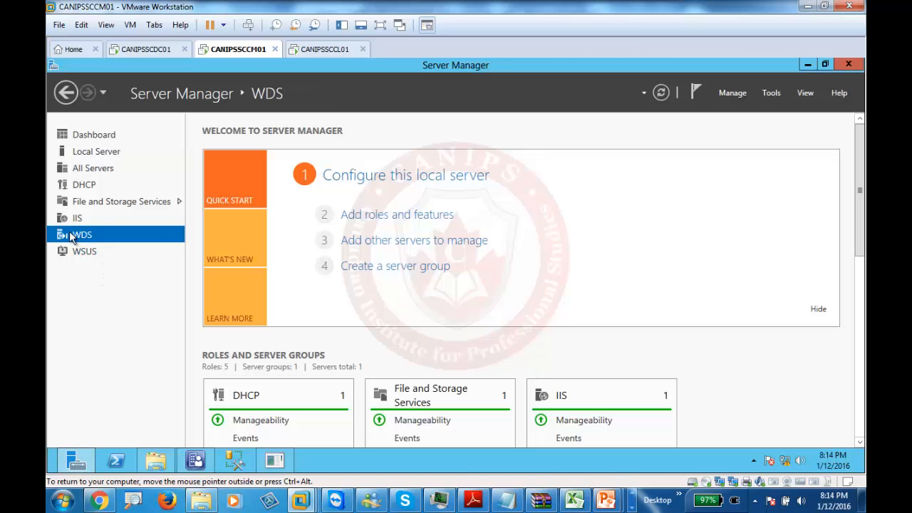
left_click(202, 460)
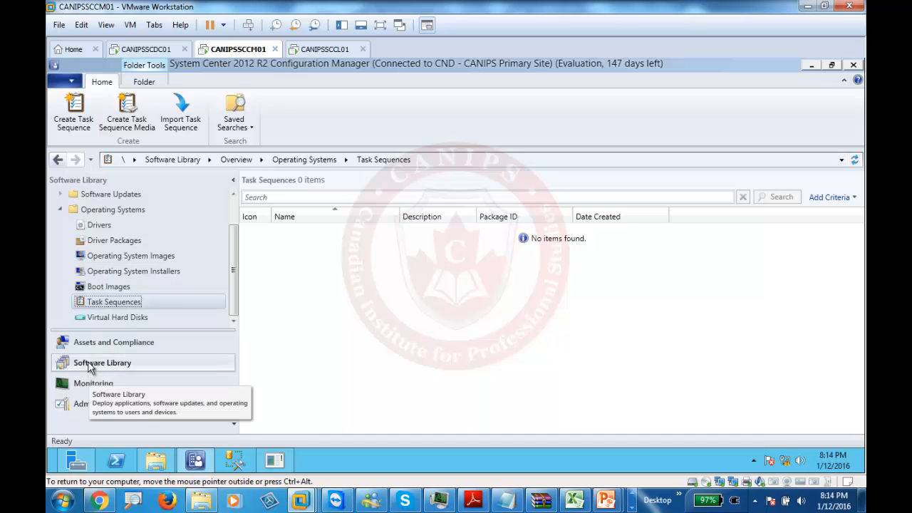
- Review the operating system images, installers and boot images, then return to Task Sequences
left_click(123, 255)
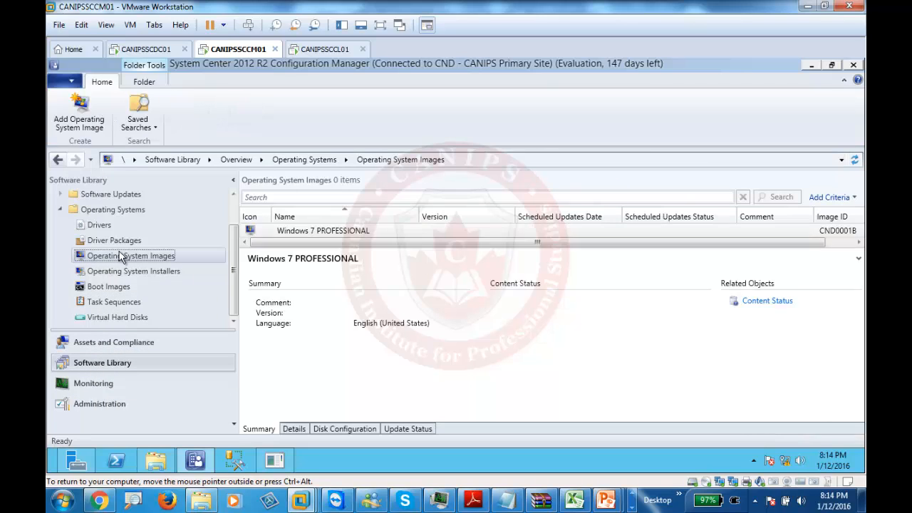
left_click(310, 229)
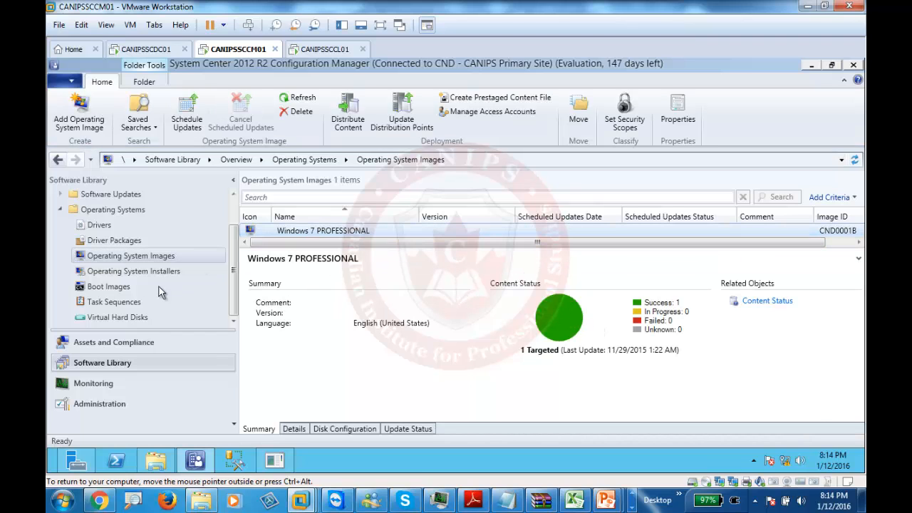
left_click(141, 277)
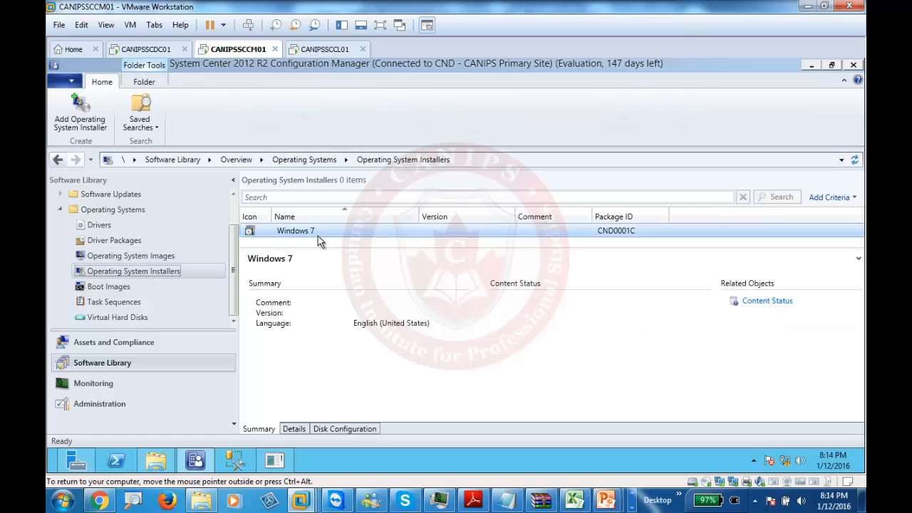
left_click(97, 285)
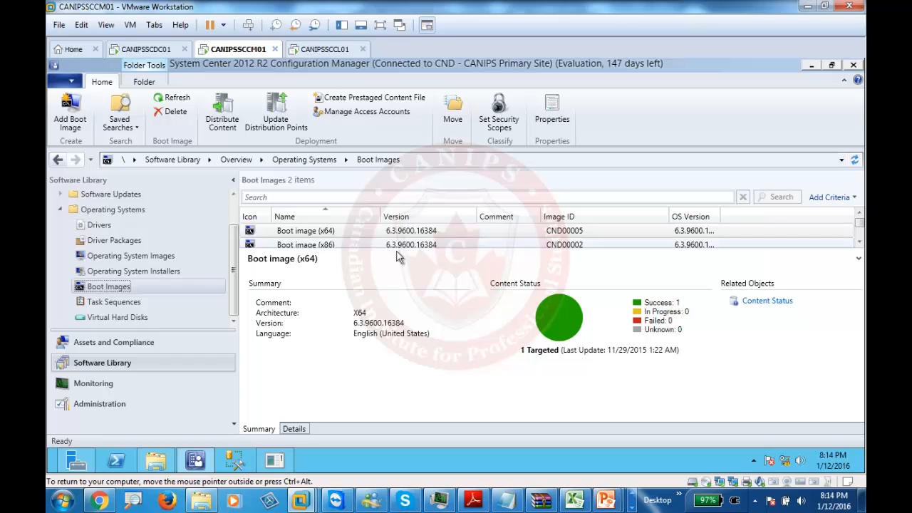
left_click(89, 310)
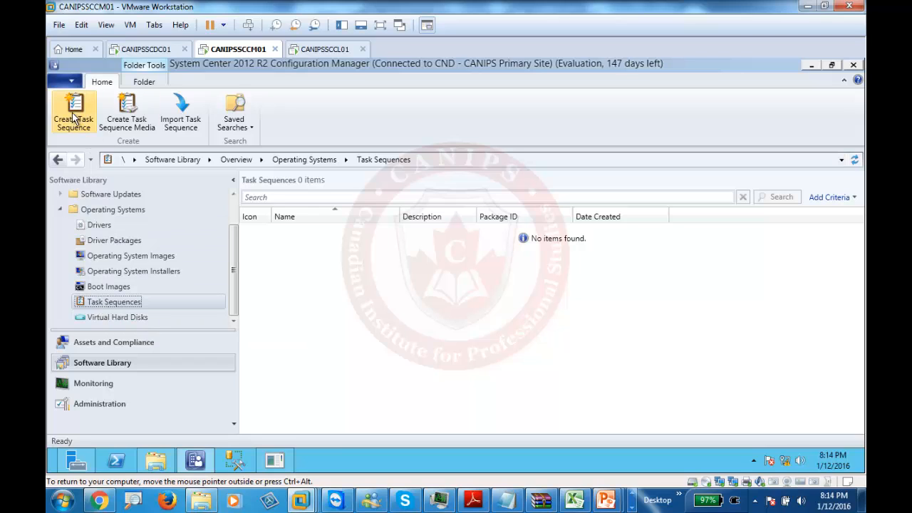
- Start new task sequence media as Capture media and reach the media file field
left_click(126, 119)
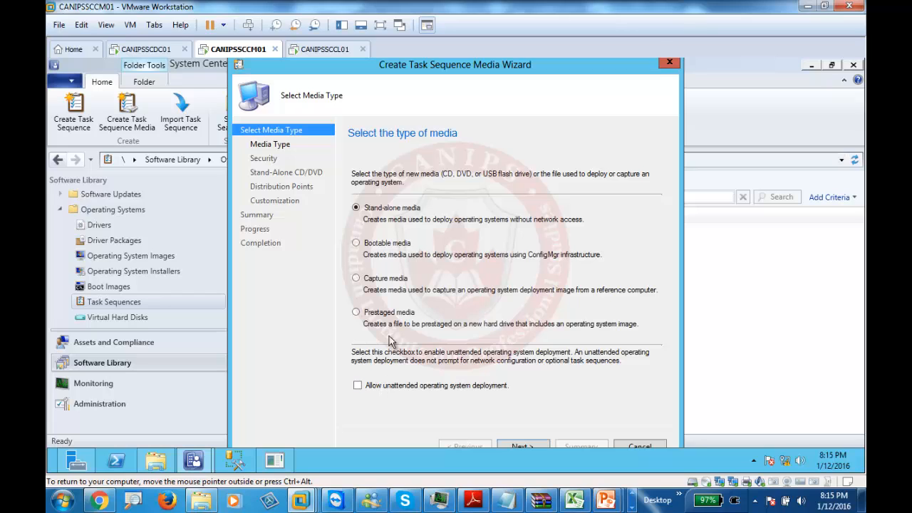
left_click(381, 283)
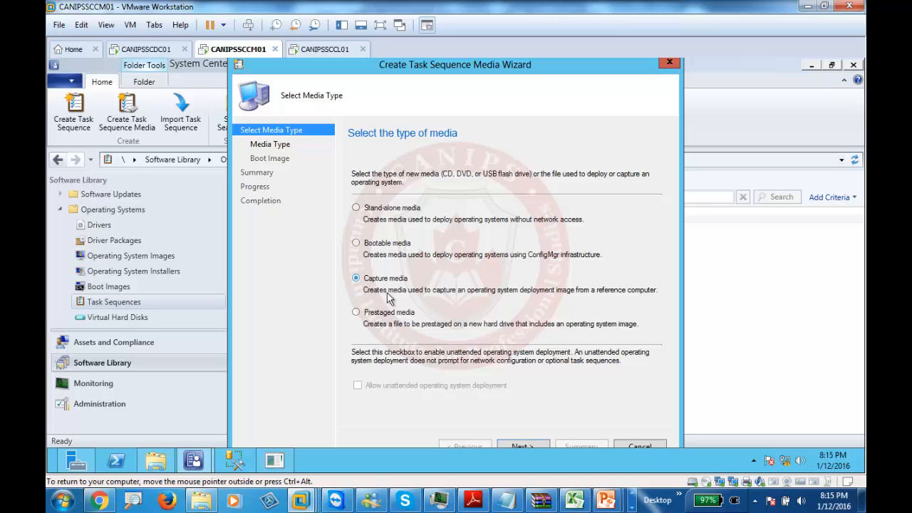
left_click(380, 25)
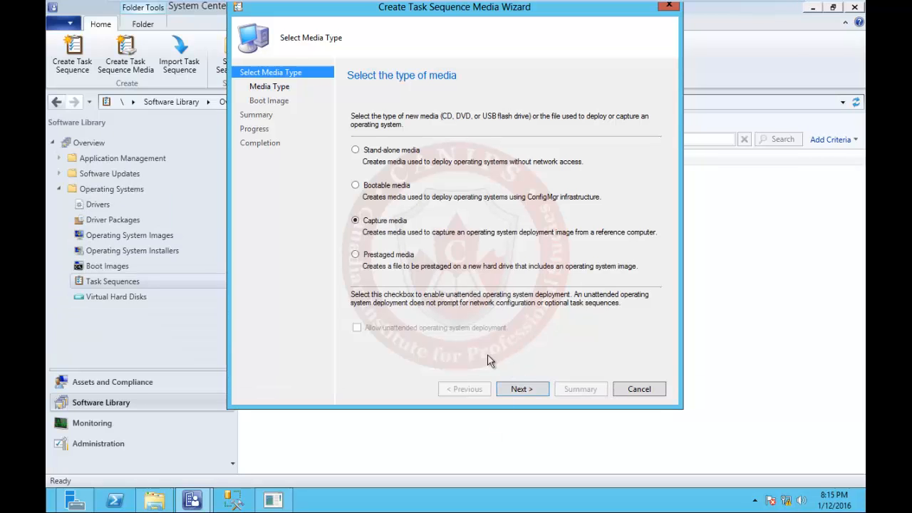
left_click(521, 389)
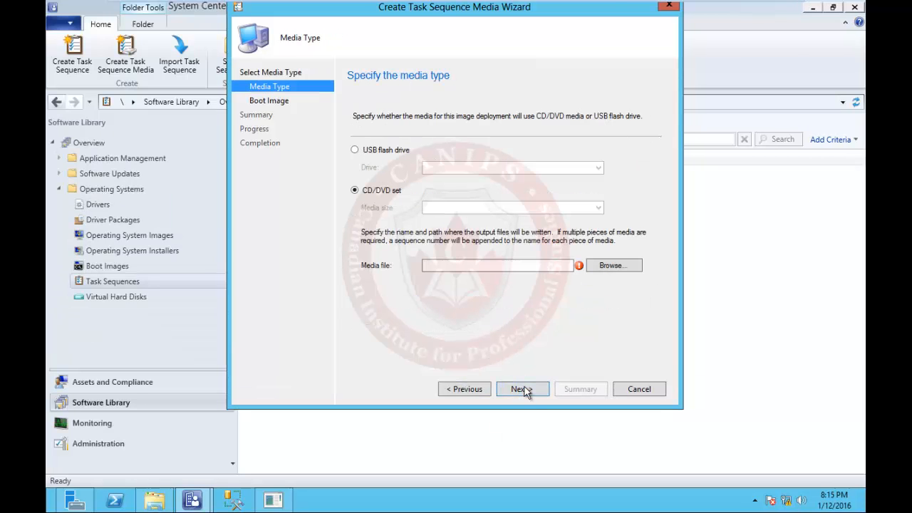
left_click(443, 266)
- Browse the media file location to the Sources\captureISO folder
left_click(606, 269)
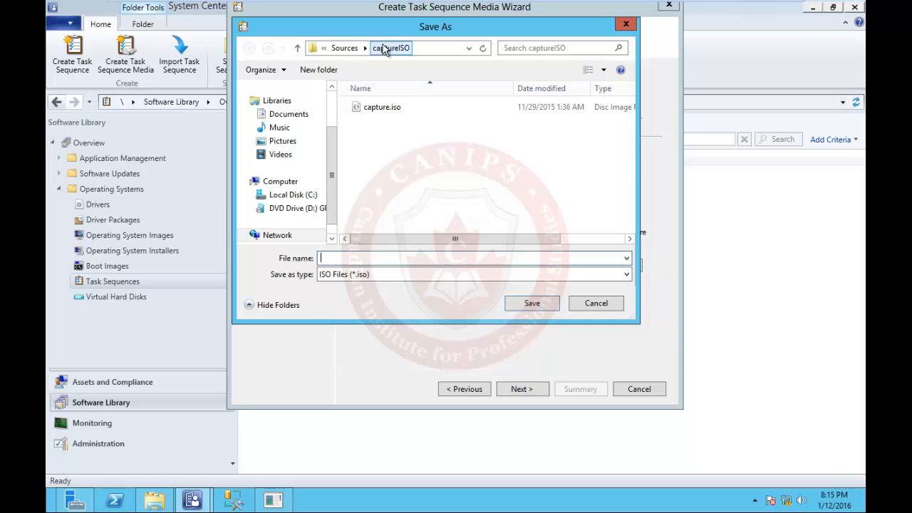
left_click(346, 48)
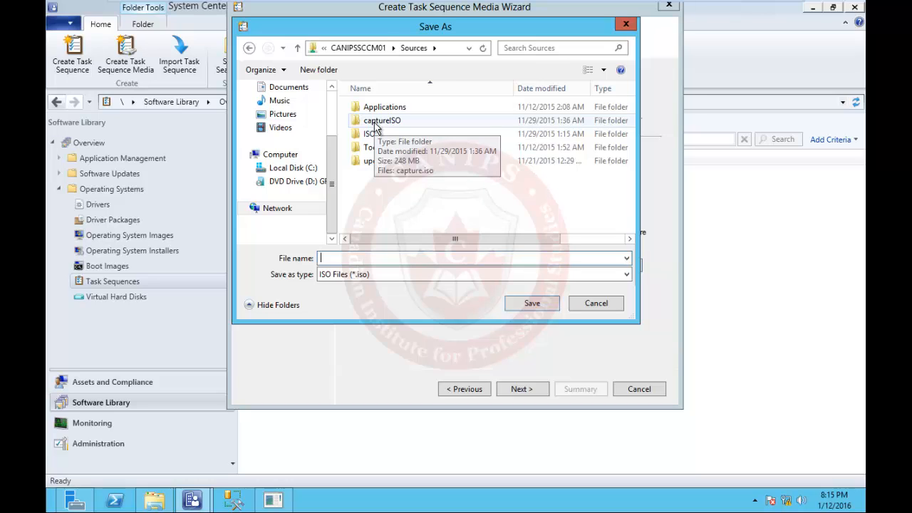
double_click(376, 122)
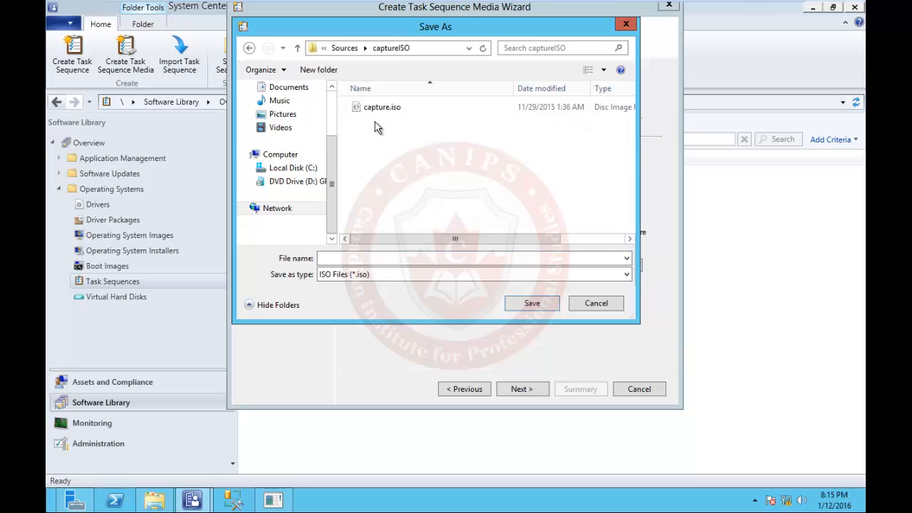
left_click(370, 261)
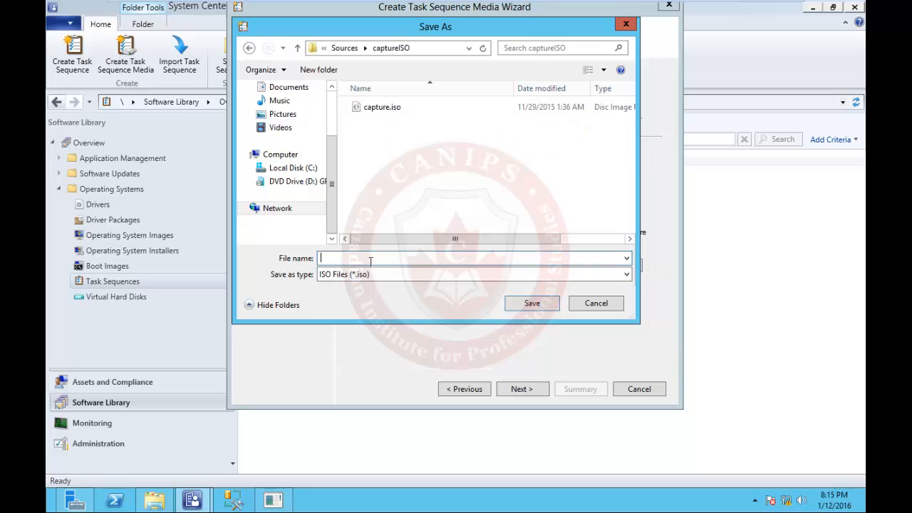
- Permanently delete the old capture.iso and reopen the save location dialog
right_click(394, 113)
left_click(427, 245)
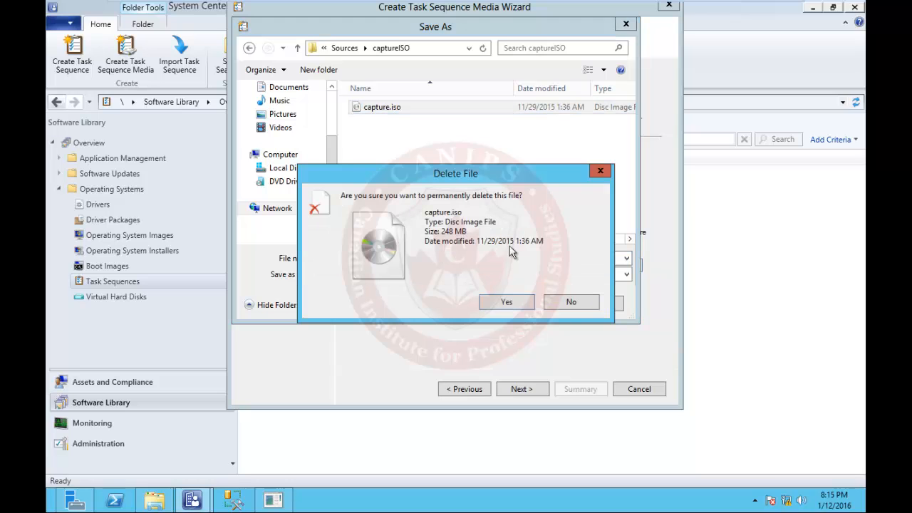
left_click(505, 302)
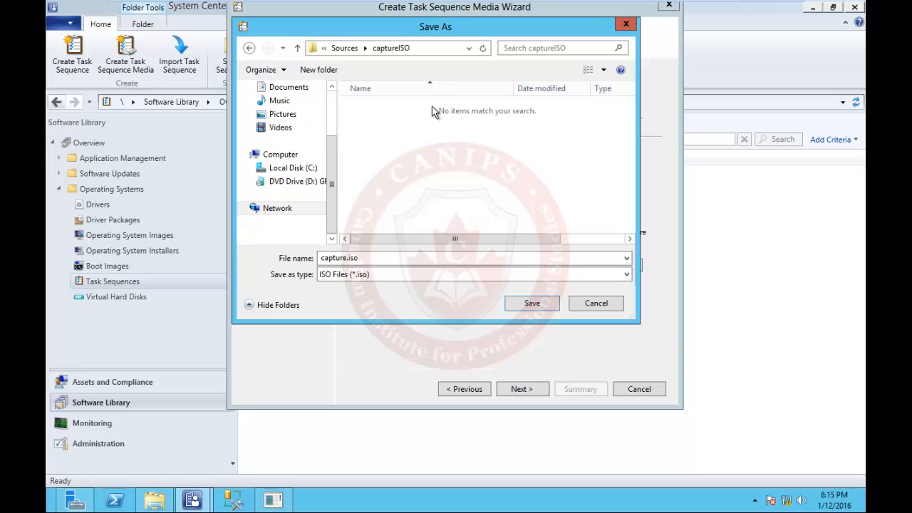
left_click(593, 305)
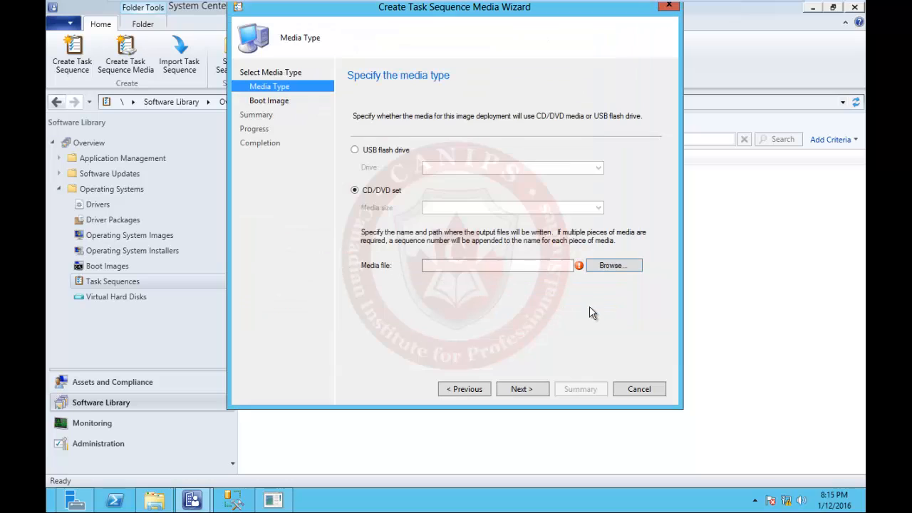
left_click(611, 265)
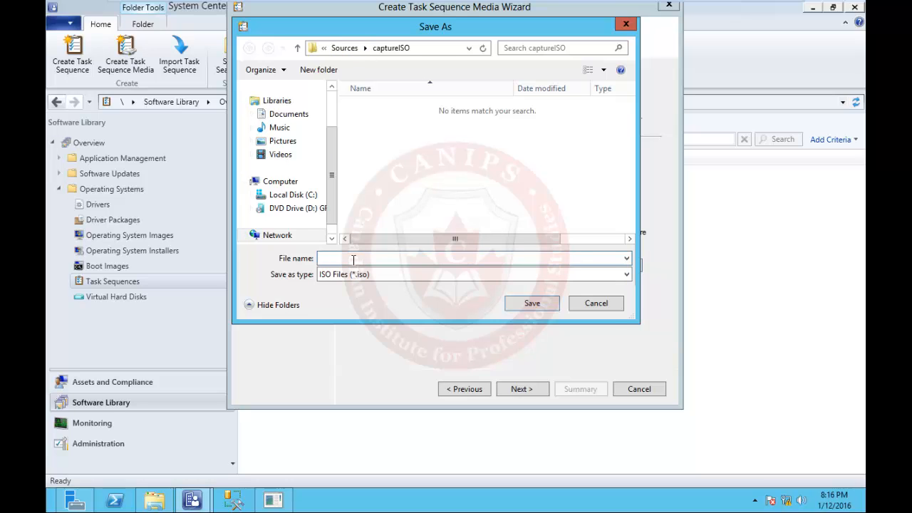
- Go to the \\canipssccm01 server after correcting the mistyped server name
type("\\\\")
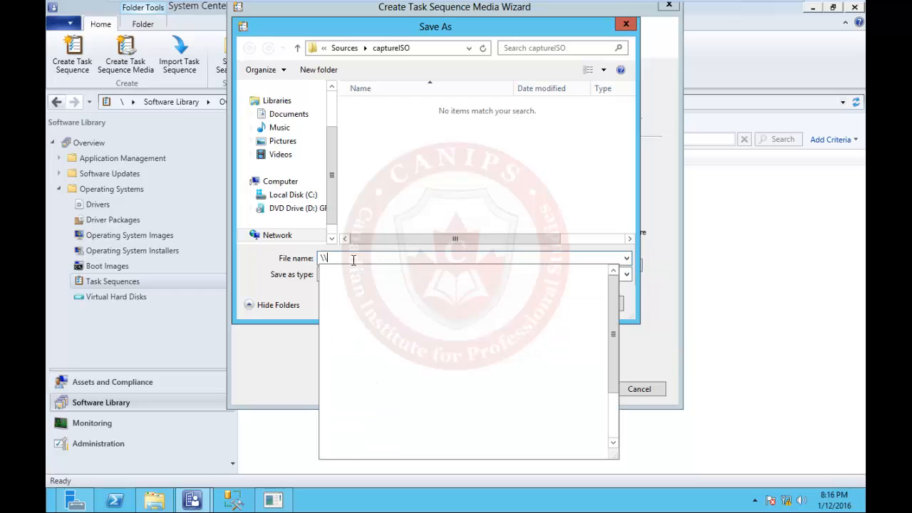
type("canips")
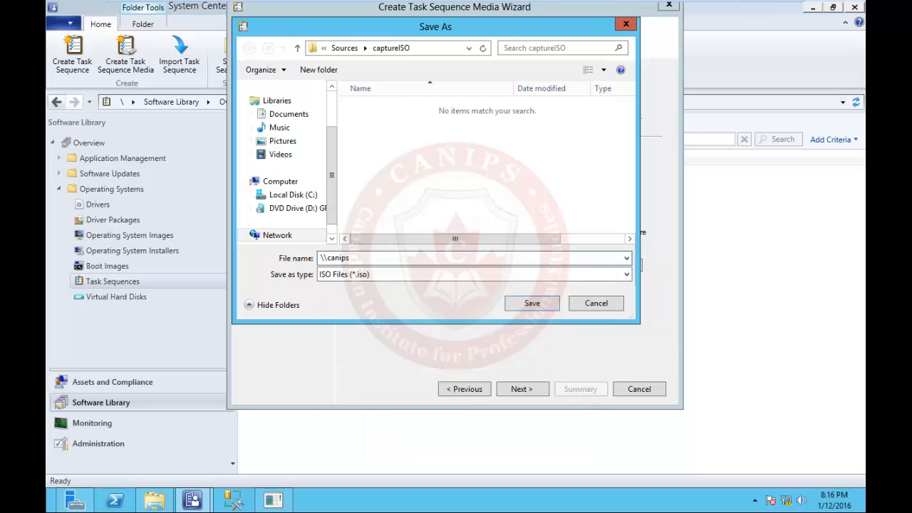
type("sccm1")
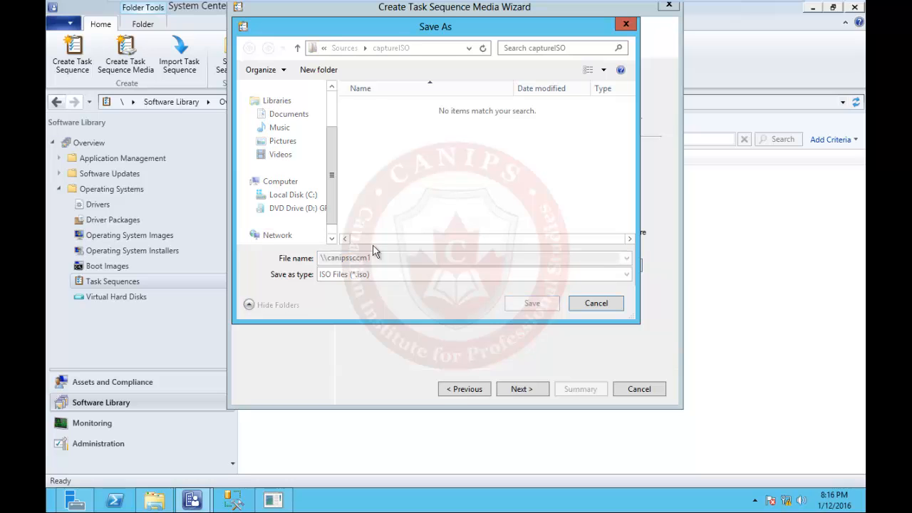
mouse_move(468, 4)
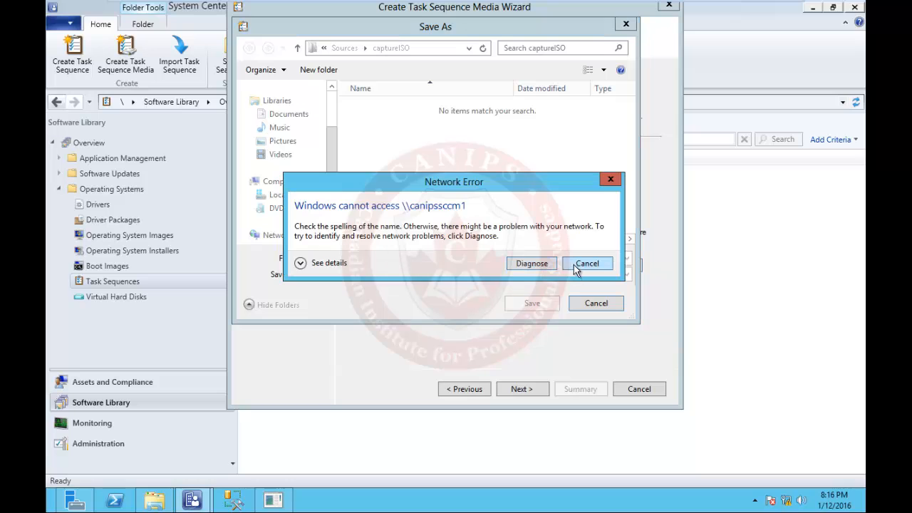
left_click(577, 267)
double_click(366, 258)
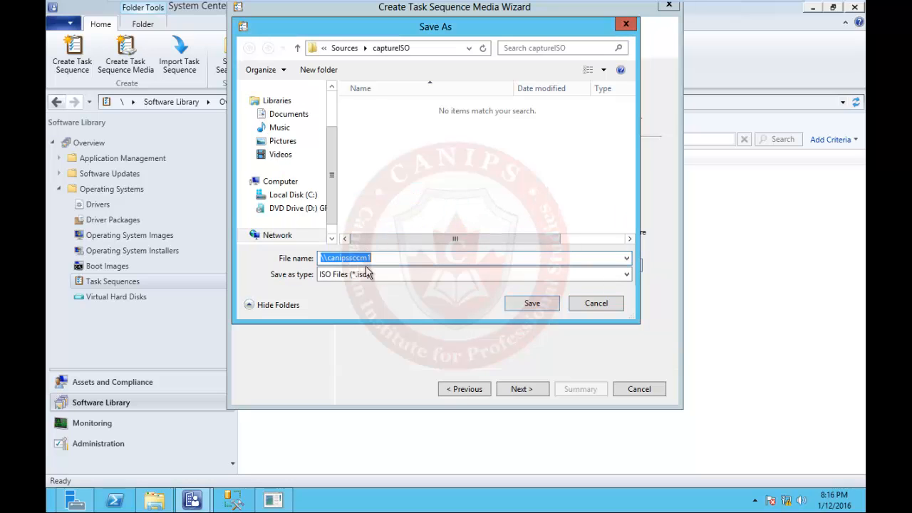
left_click(367, 259)
type("0")
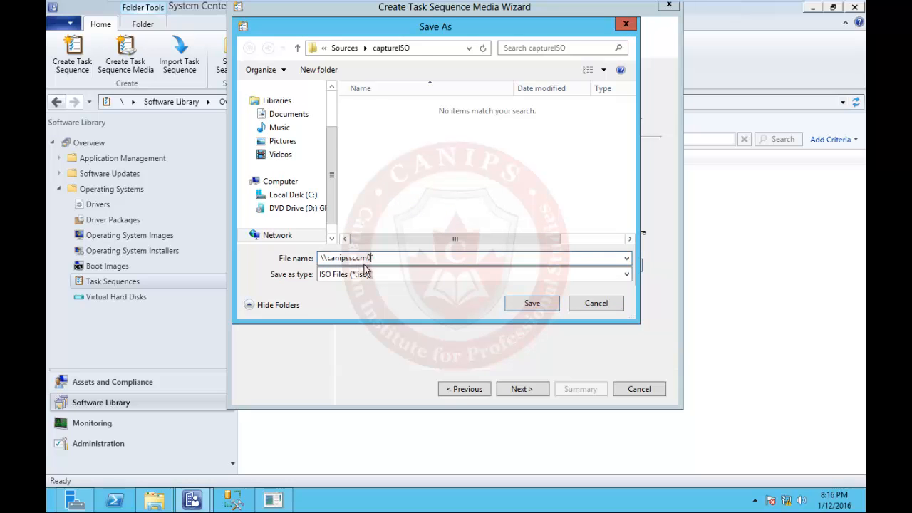
key("Return")
- Open the Sources share and its captureISO folder
double_click(379, 235)
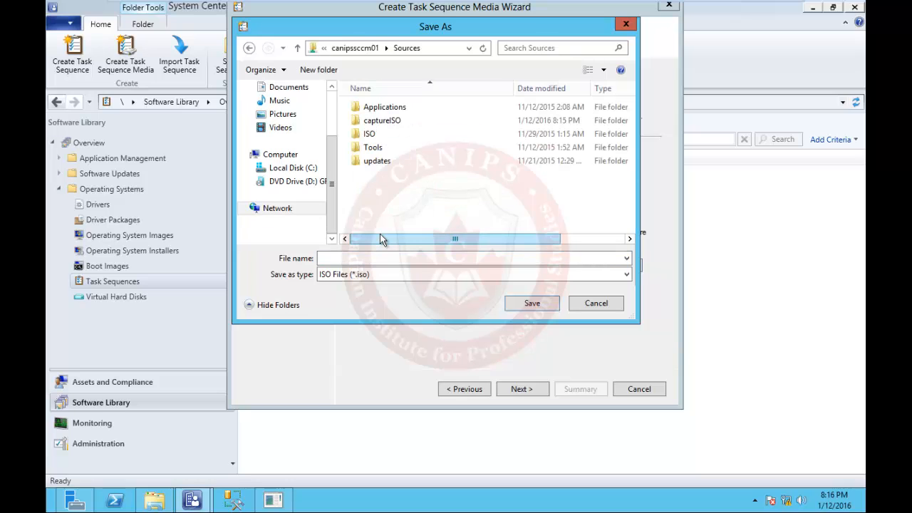
right_click(403, 186)
mouse_move(459, 303)
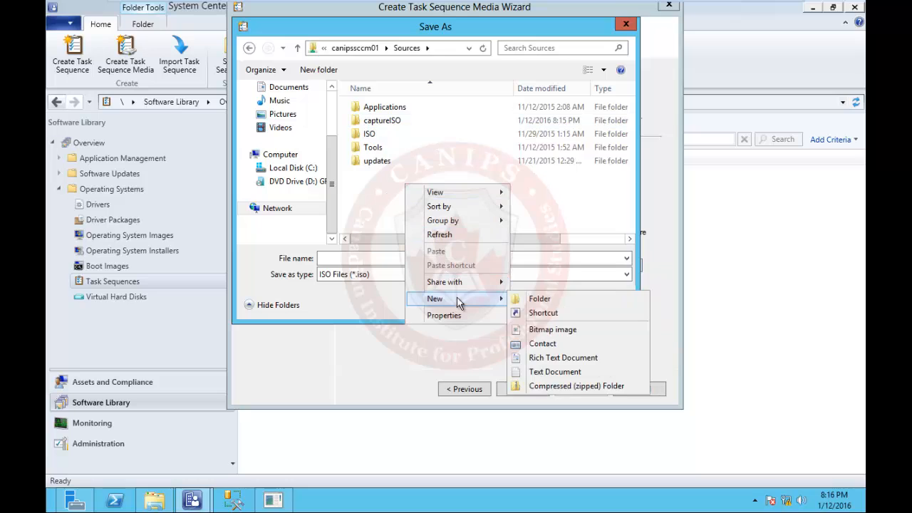
left_click(388, 125)
double_click(388, 126)
- Save the media file as 'capture' in captureISO and advance the wizard
left_click(352, 259)
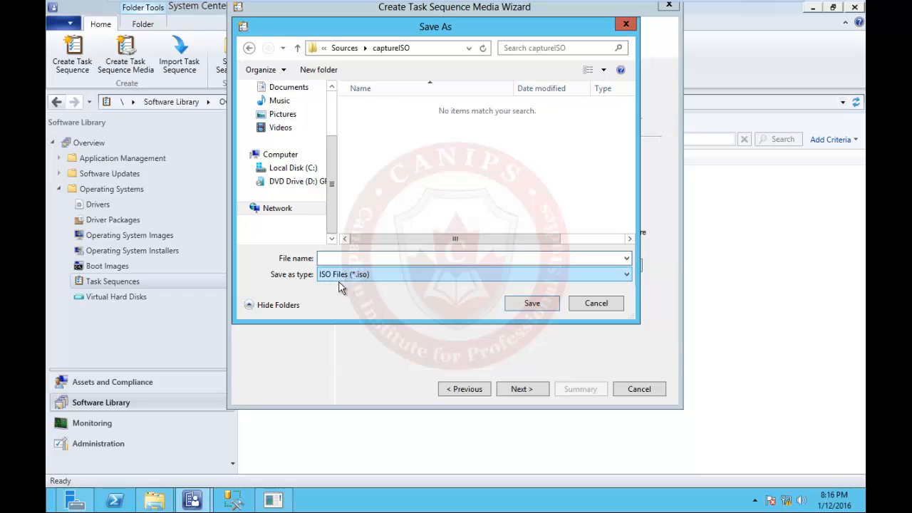
type("canip")
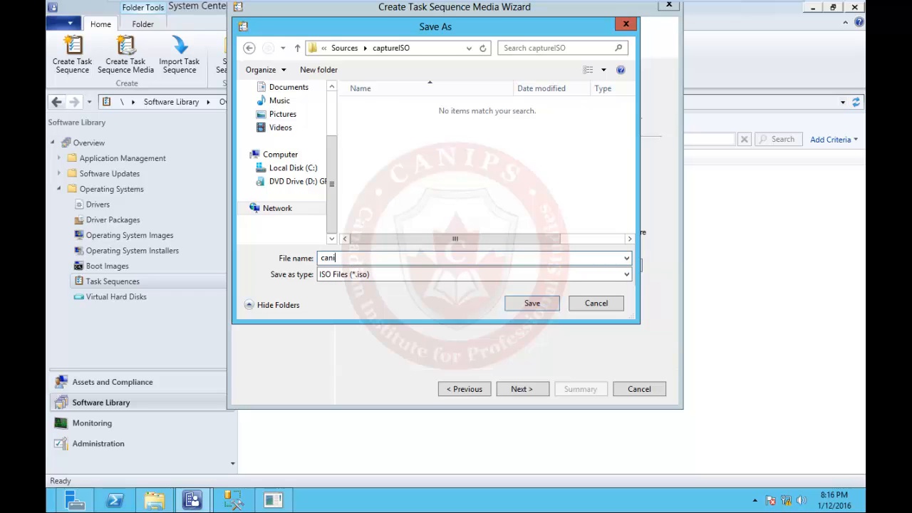
key("BackSpace")
key("BackSpace")
key("BackSpace")
key("BackSpace")
key("BackSpace")
type("ca")
type("ure")
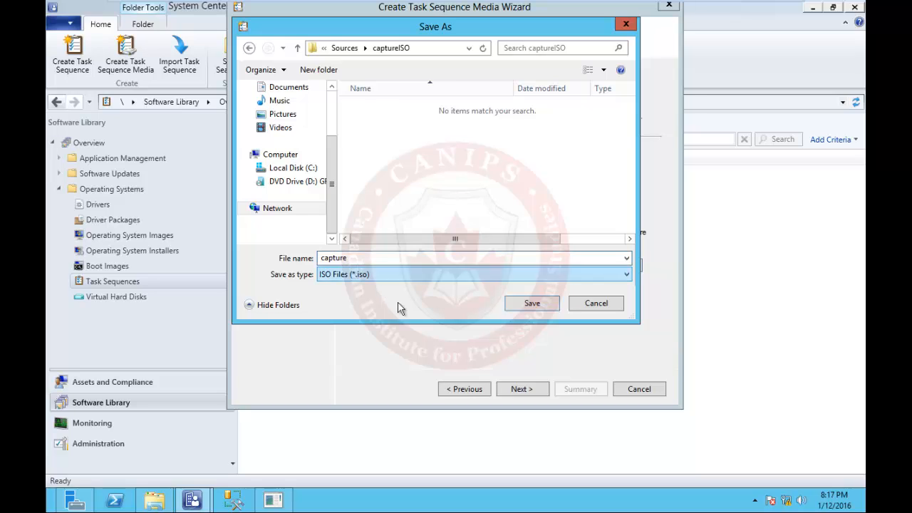
left_click(534, 303)
left_click(524, 389)
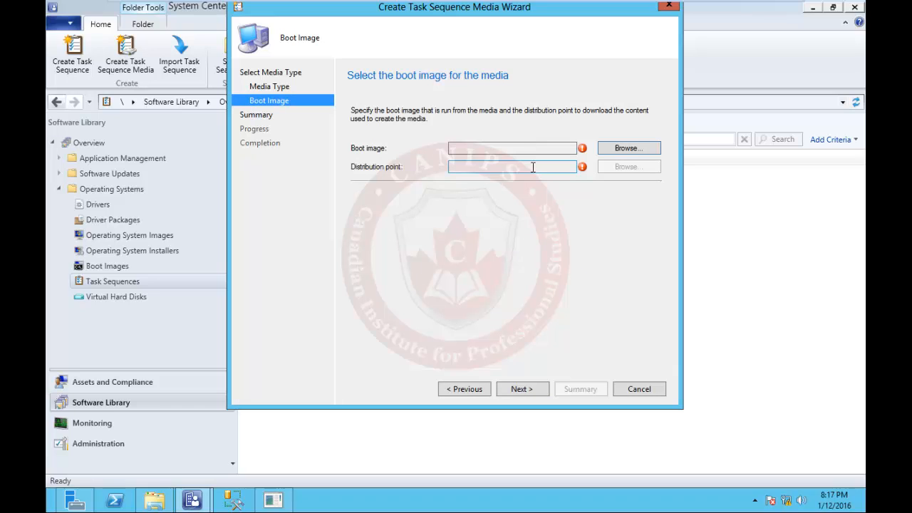
- Choose Boot image (x64) and distribution point CANIPSSCCM01.CANIPS.PRI for the media
left_click(627, 148)
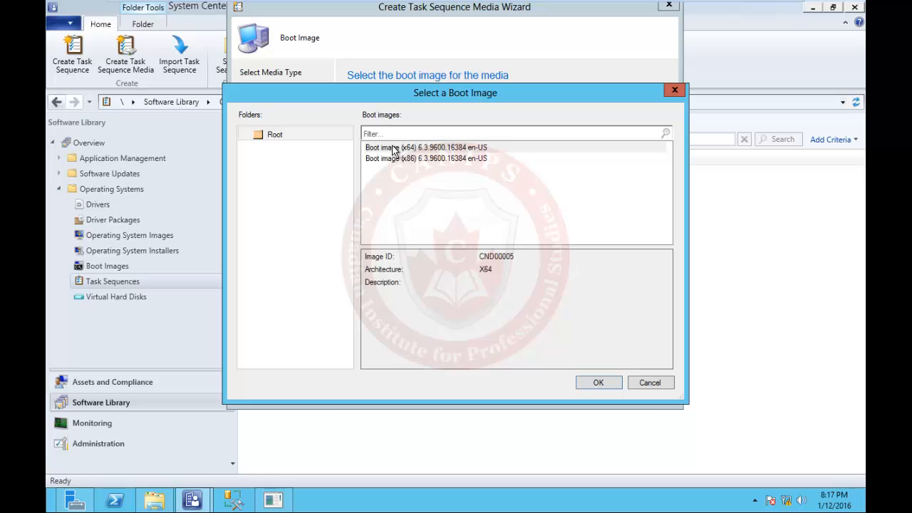
double_click(394, 150)
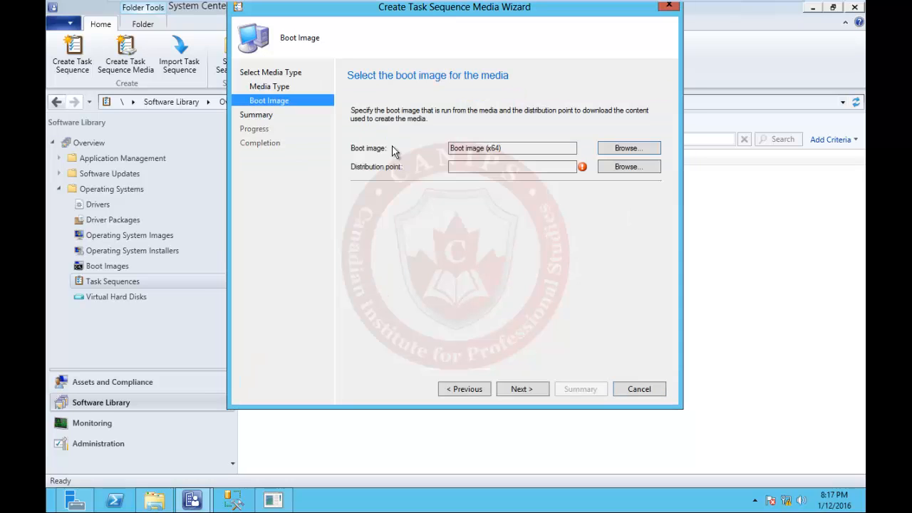
left_click(630, 168)
double_click(374, 216)
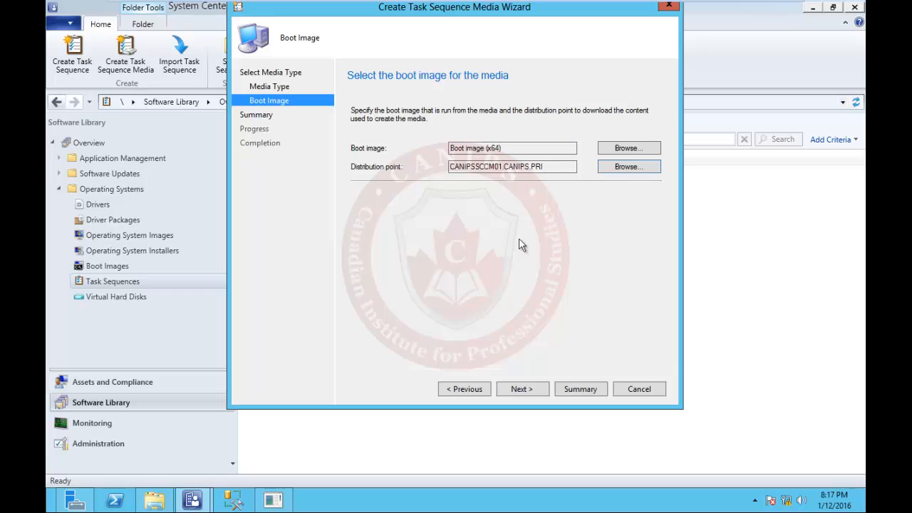
- Go past the summary to build the media, declining the cancel prompt to keep it running
left_click(528, 391)
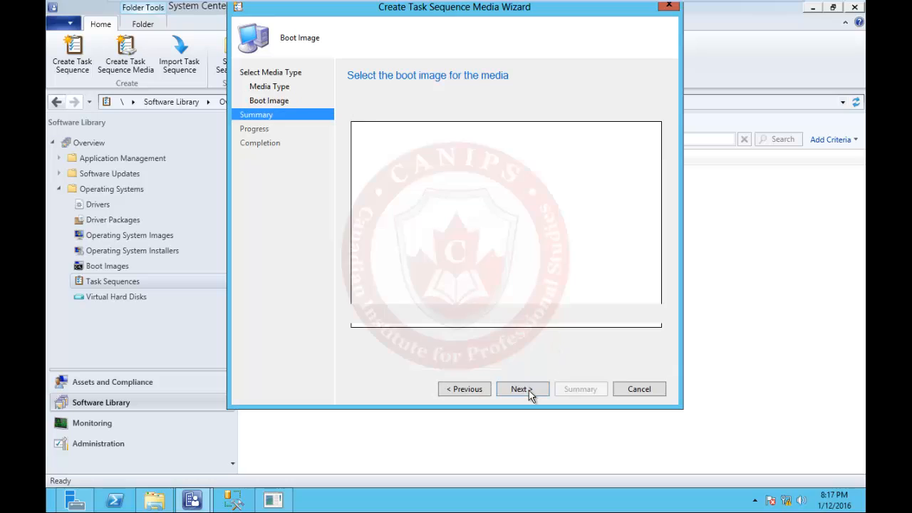
left_click(529, 391)
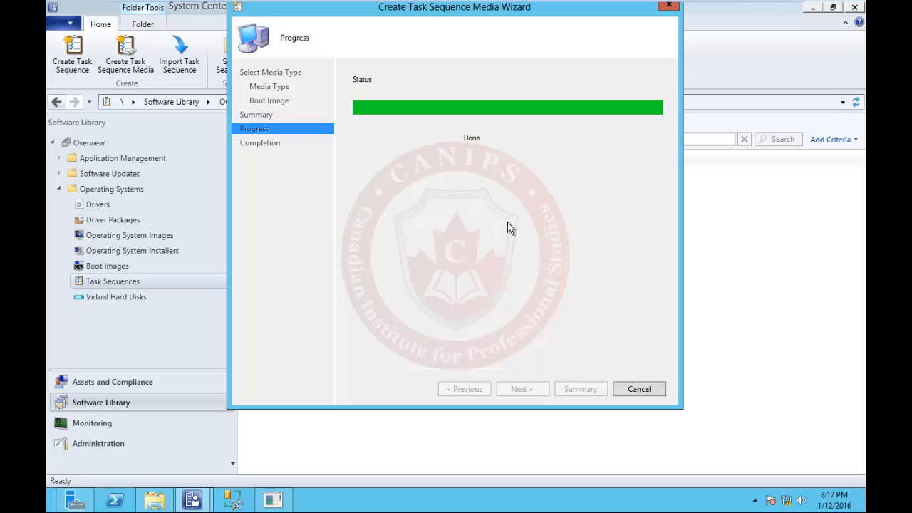
left_click(638, 390)
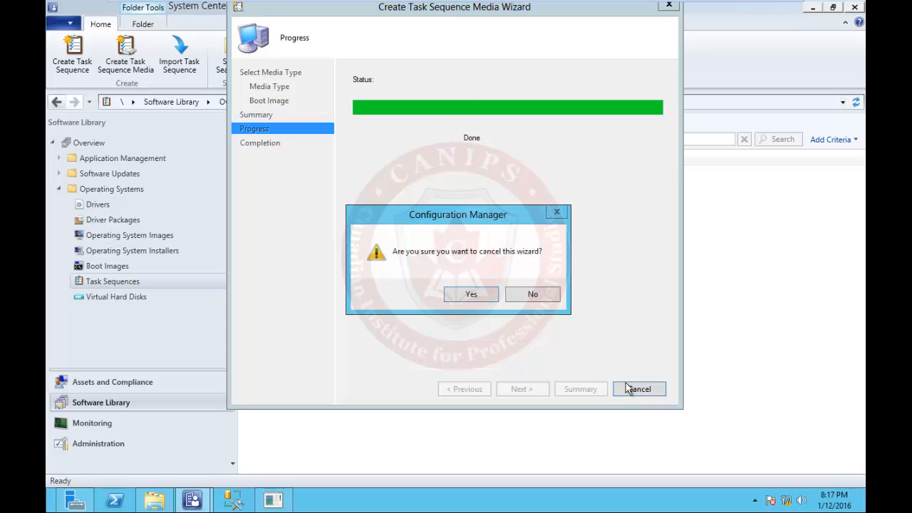
left_click(534, 295)
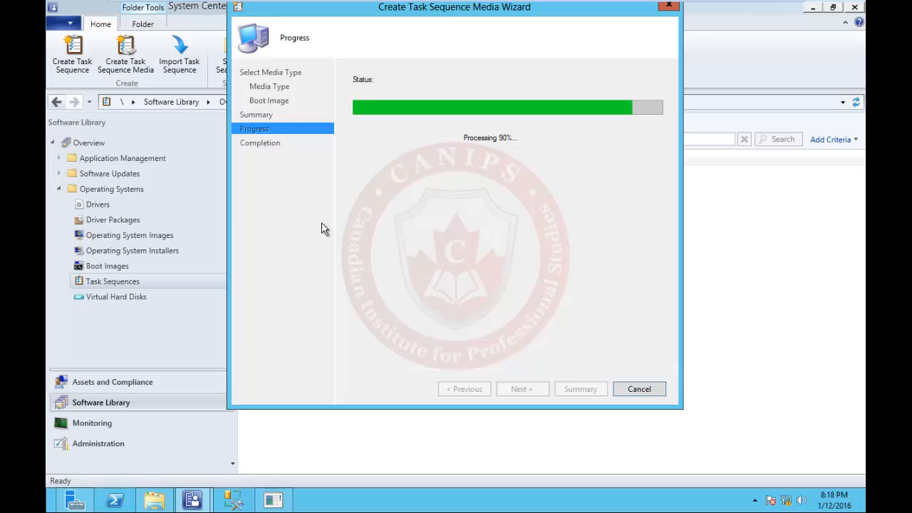
- Open C:\Sources\captureISO in File Explorer, maximized to show capture.iso's details
left_click(155, 501)
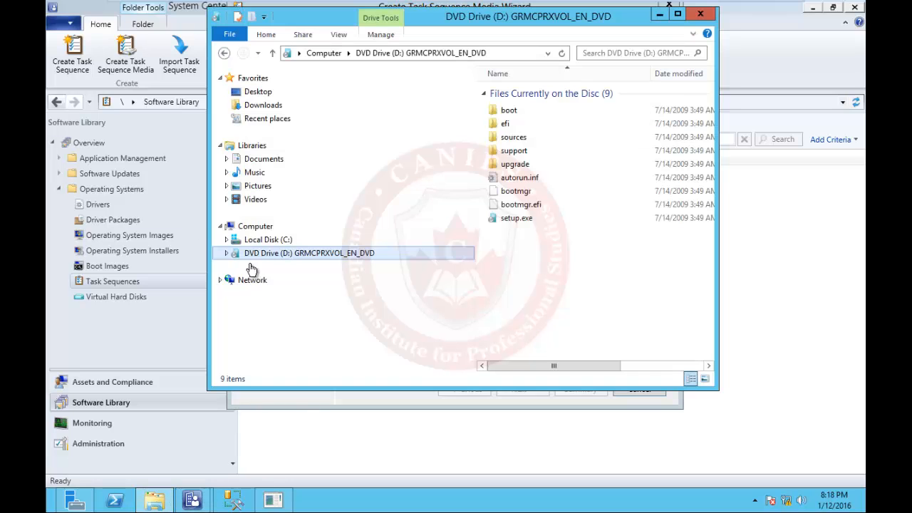
left_click(267, 240)
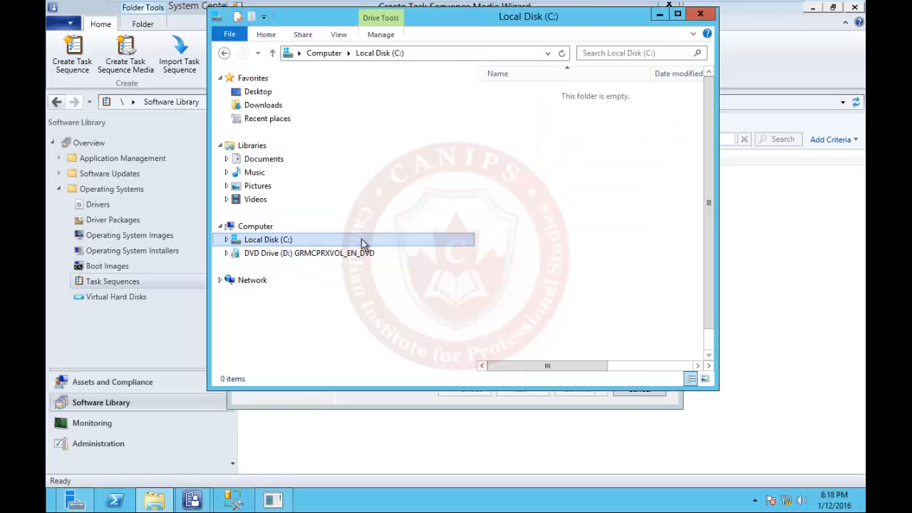
double_click(518, 243)
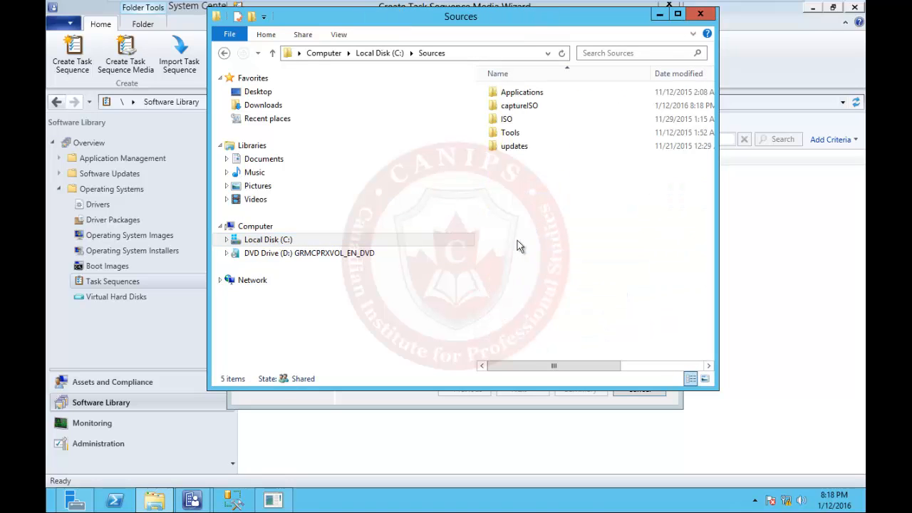
double_click(524, 107)
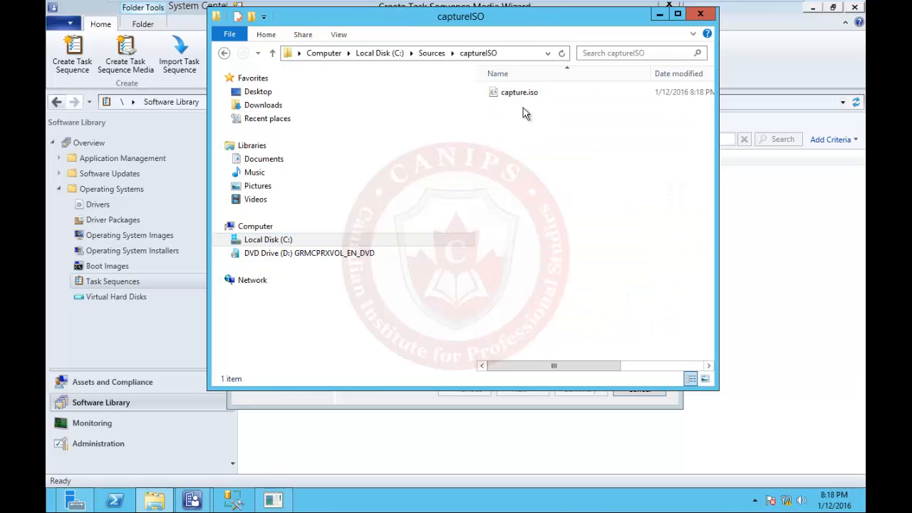
double_click(567, 22)
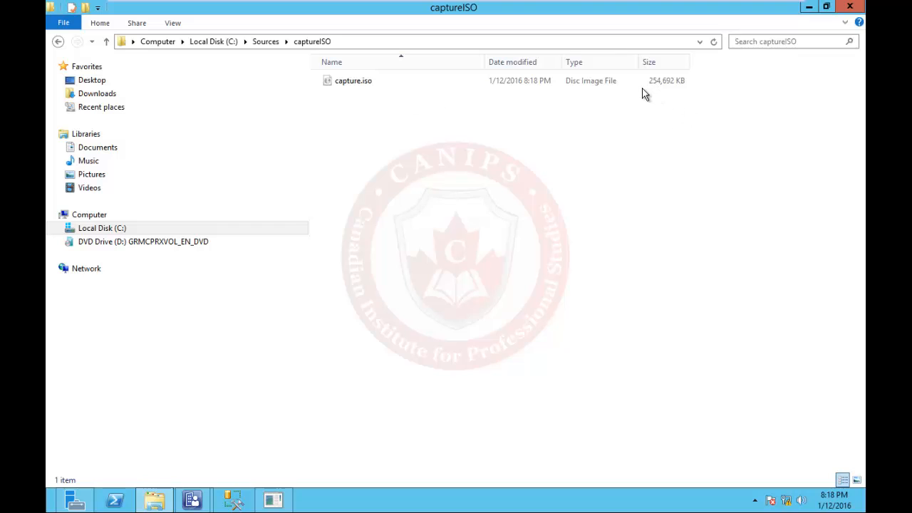
mouse_move(765, 15)
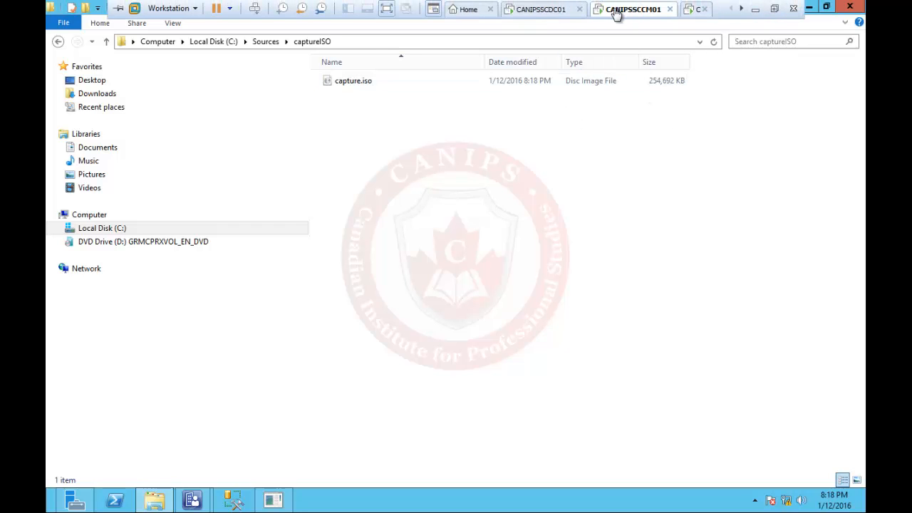
- Close the completed media wizard and minimize the captureISO window
mouse_move(211, 504)
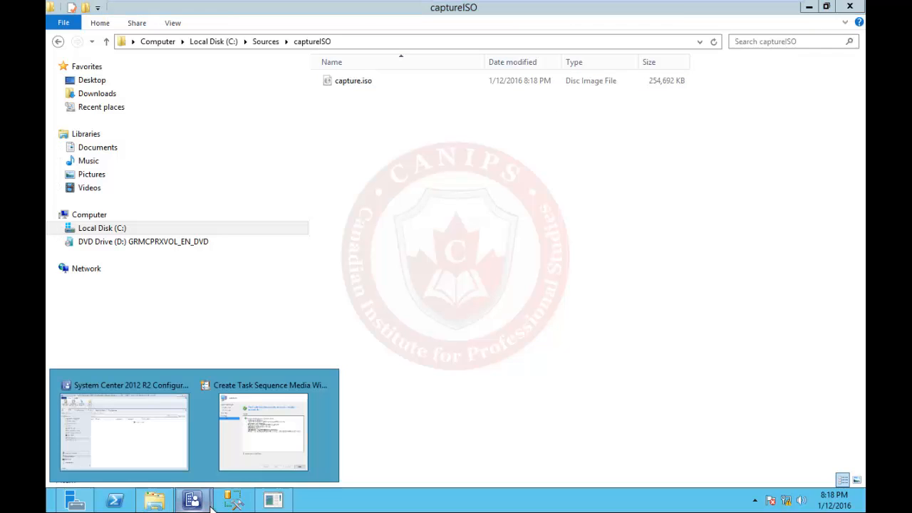
left_click(277, 447)
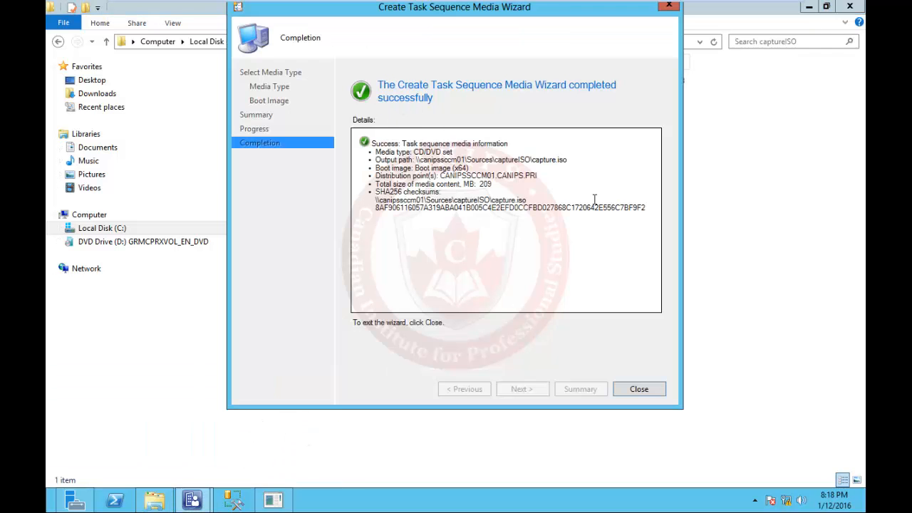
left_click(640, 393)
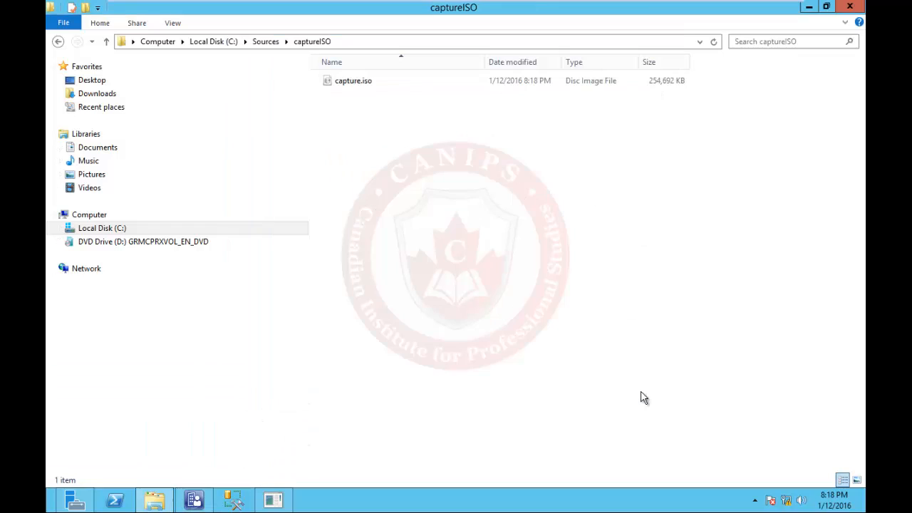
left_click(808, 8)
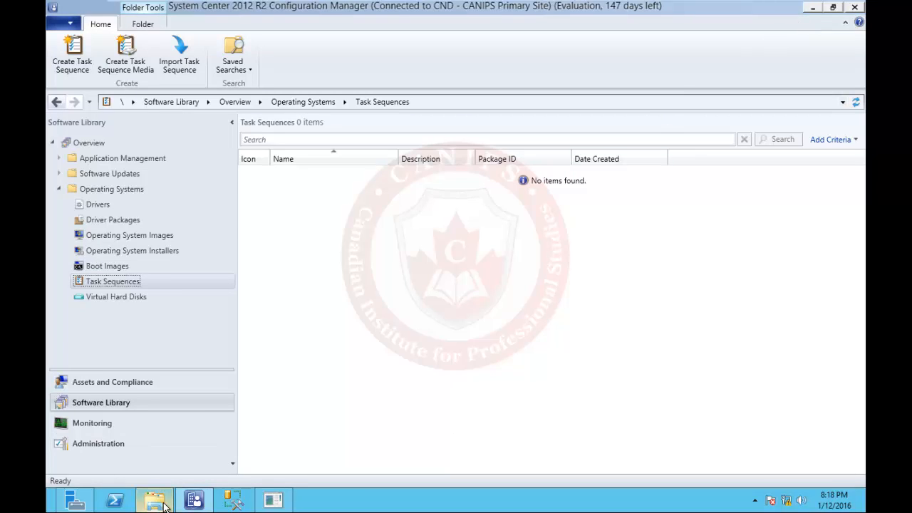
- Restore the captureISO window and select capture.iso
mouse_move(164, 505)
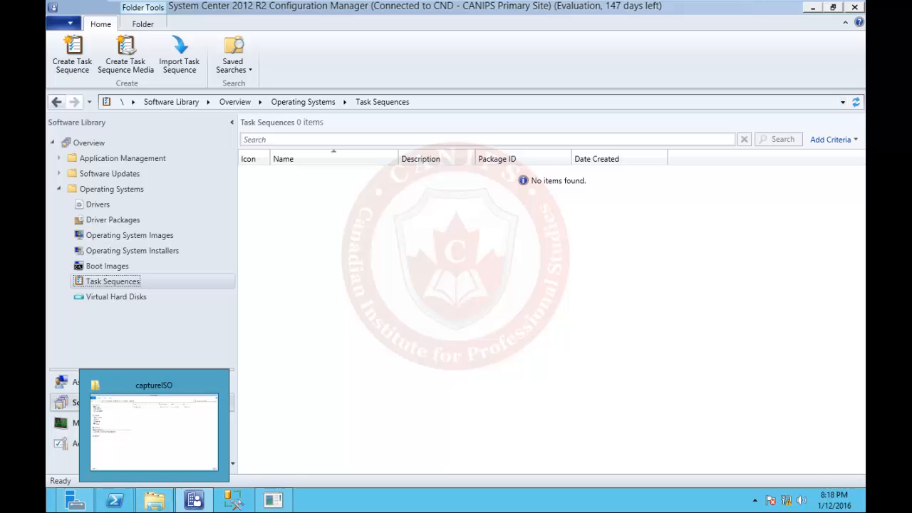
left_click(151, 502)
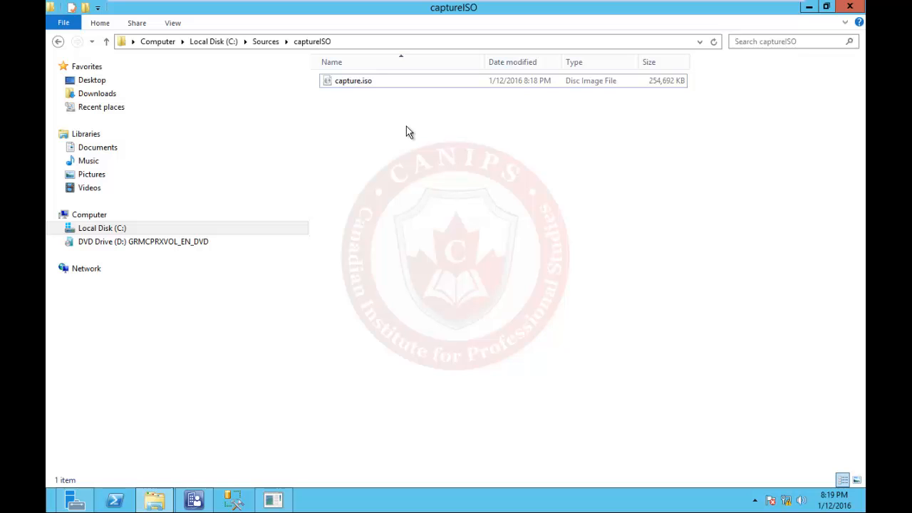
left_click(343, 81)
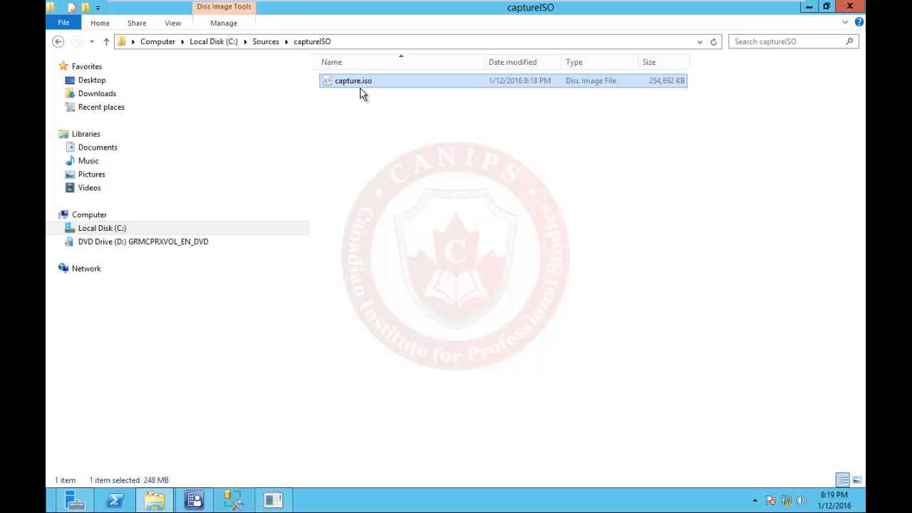
- Glance at the CANIPSSCCL01 client machine, then return to the CANIPSSCCM01 server
mouse_move(481, 5)
mouse_move(692, 4)
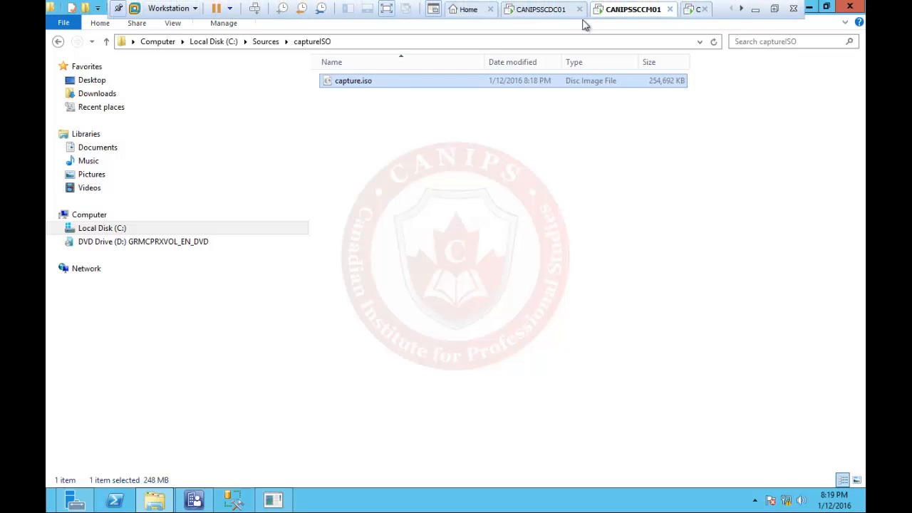
left_click(742, 10)
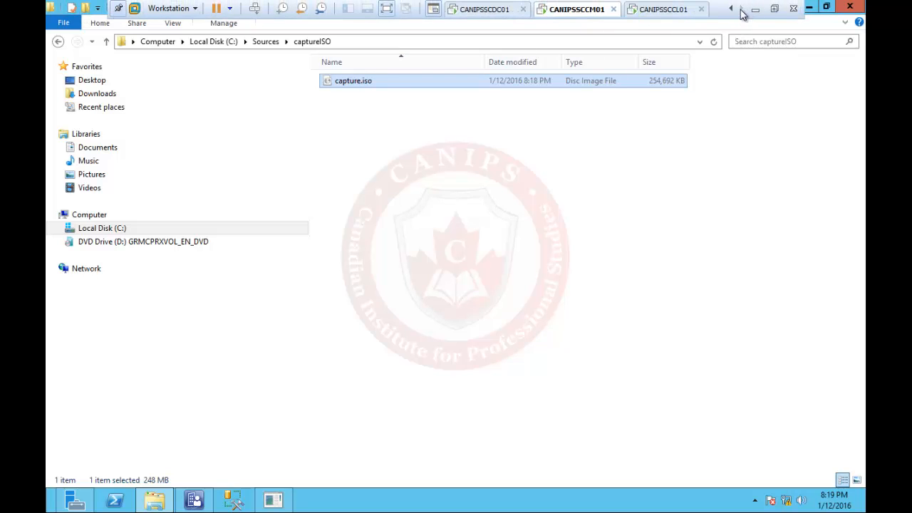
left_click(666, 9)
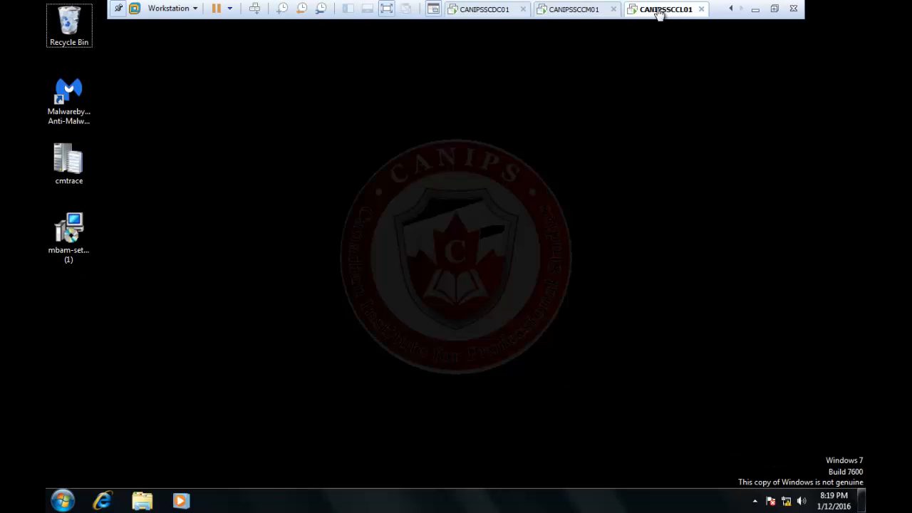
left_click(571, 10)
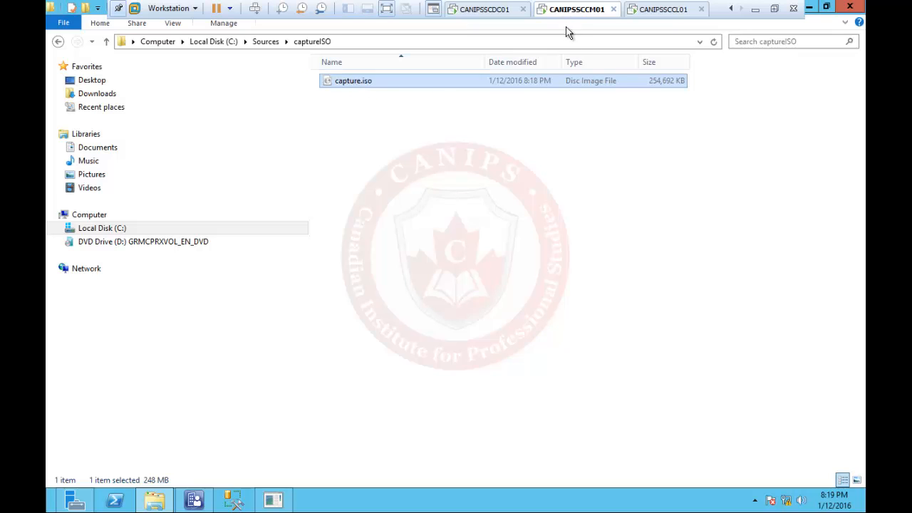
- Copy capture.iso from the server VM onto the host desktop, replacing the existing copy
right_click(382, 81)
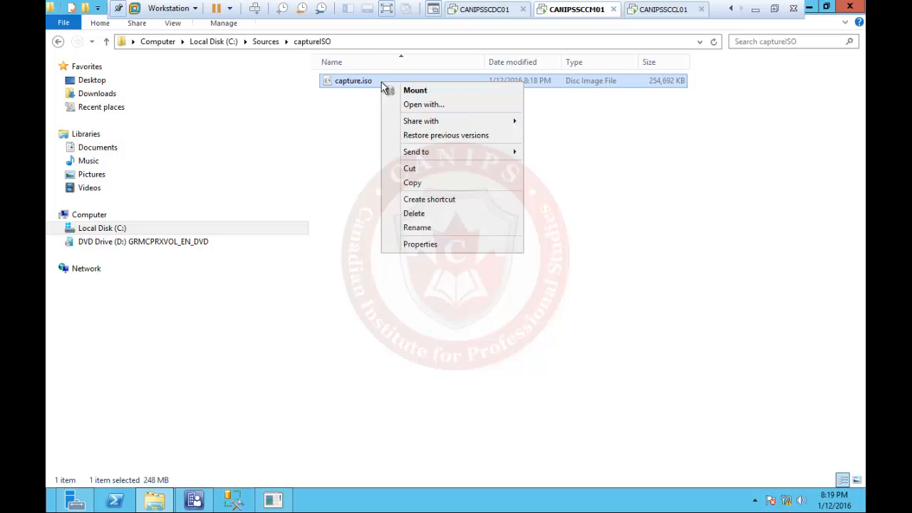
left_click(435, 187)
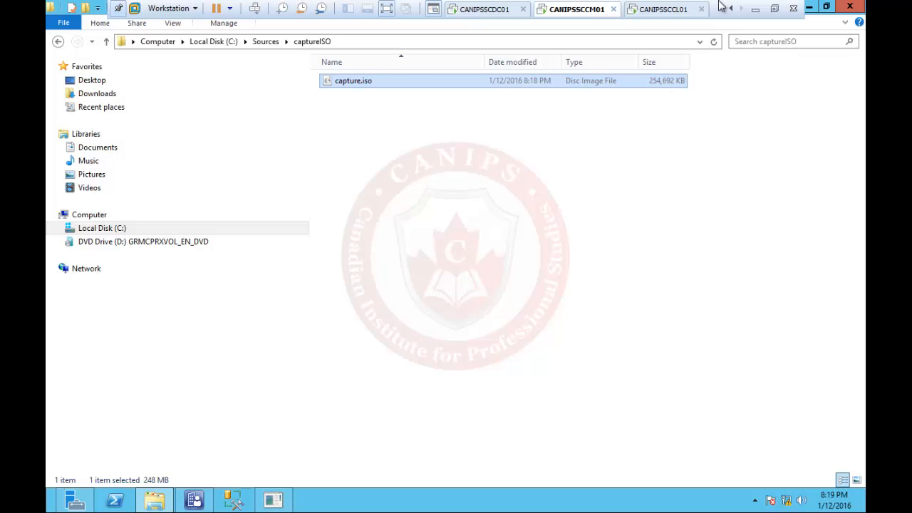
left_click(755, 9)
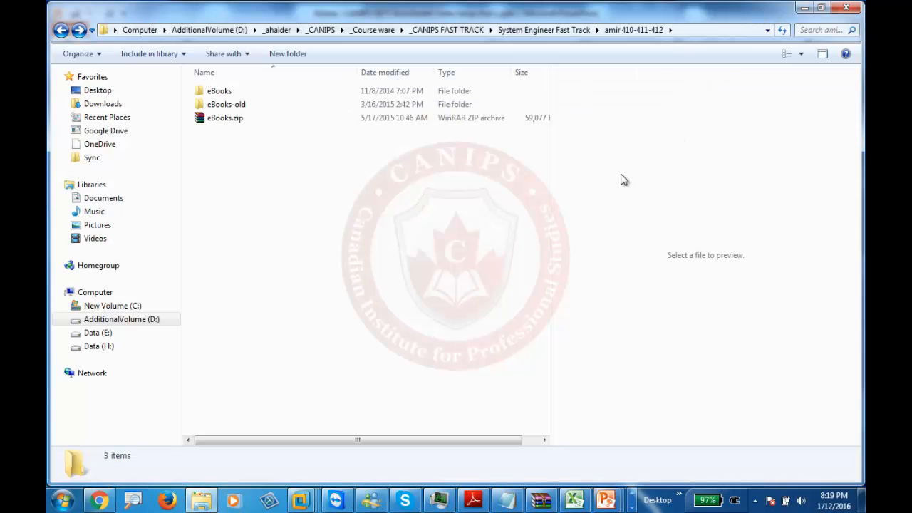
left_click(862, 500)
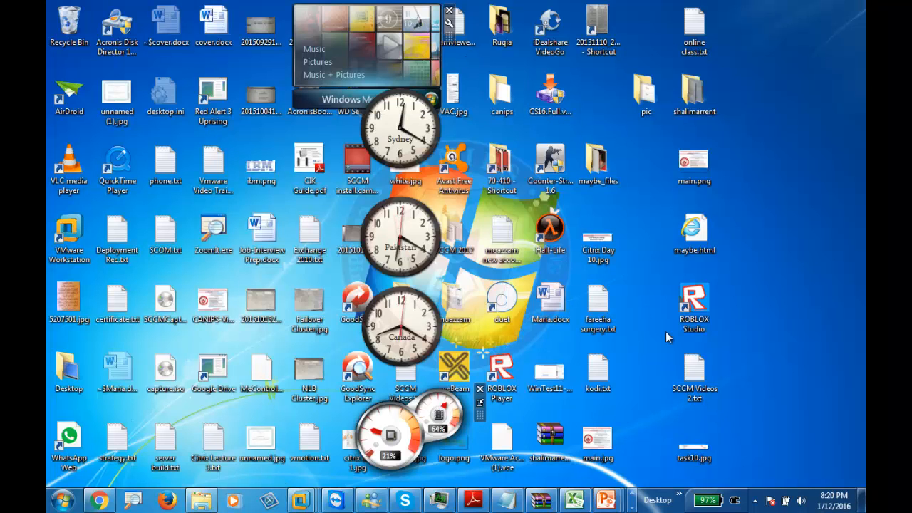
right_click(765, 187)
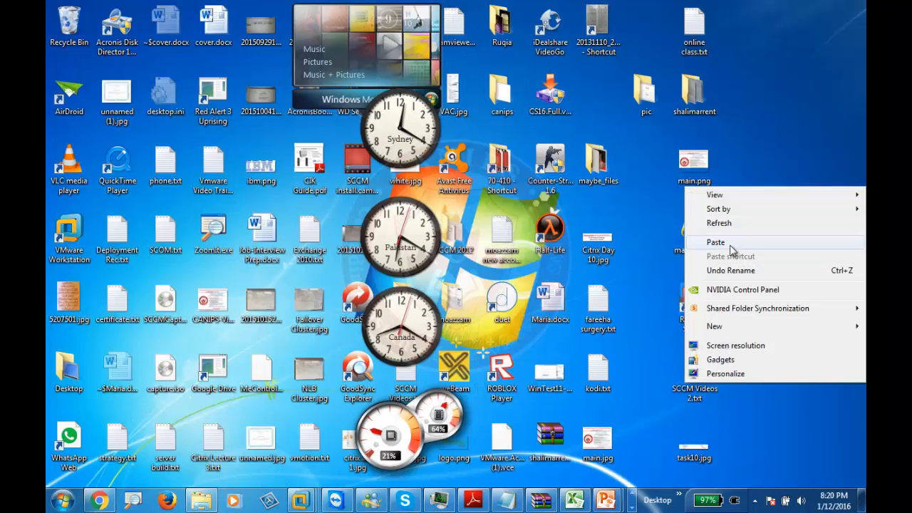
left_click(730, 244)
left_click(791, 284)
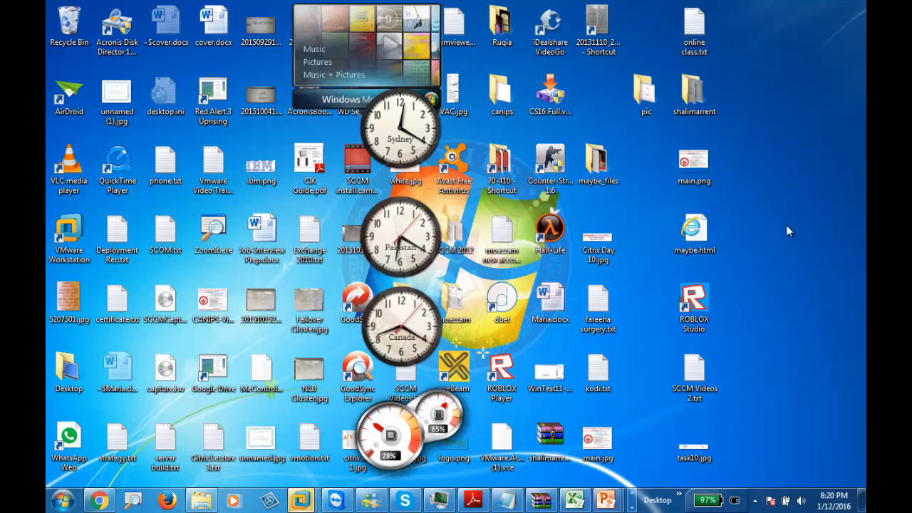
left_click(463, 170)
mouse_move(799, 170)
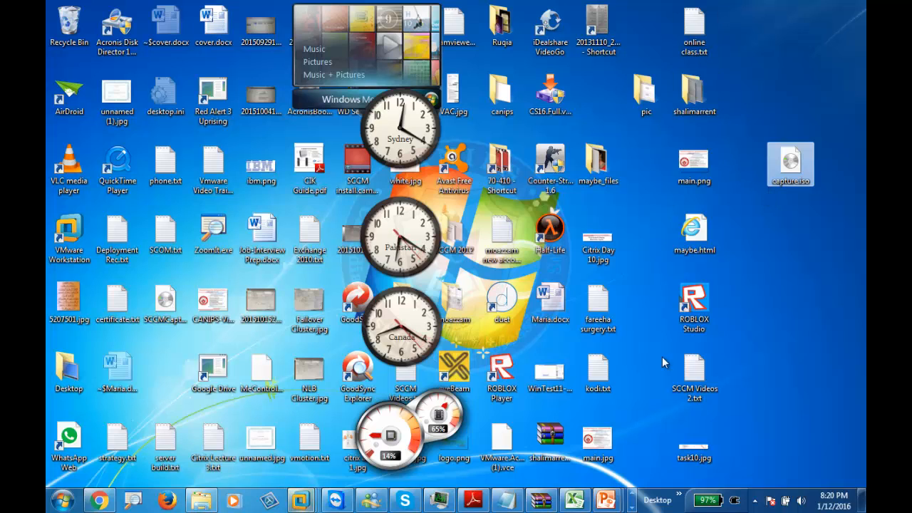
- In CANIPSSCCL01's settings, switch the CD/DVD (SATA) drive to use an ISO image file
mouse_move(302, 501)
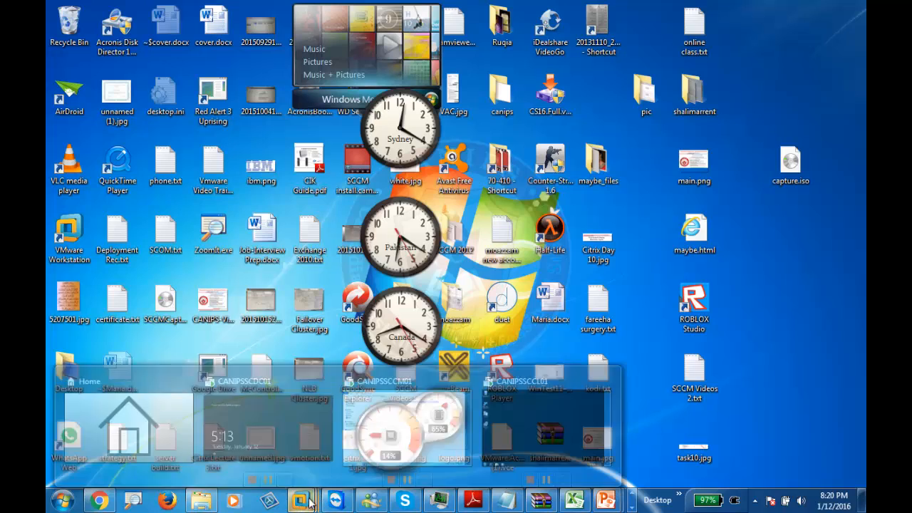
left_click(508, 436)
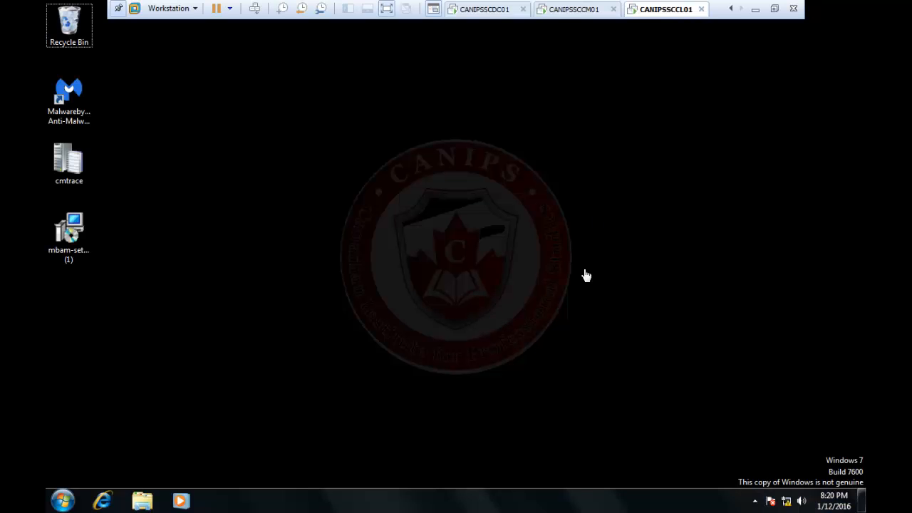
right_click(660, 10)
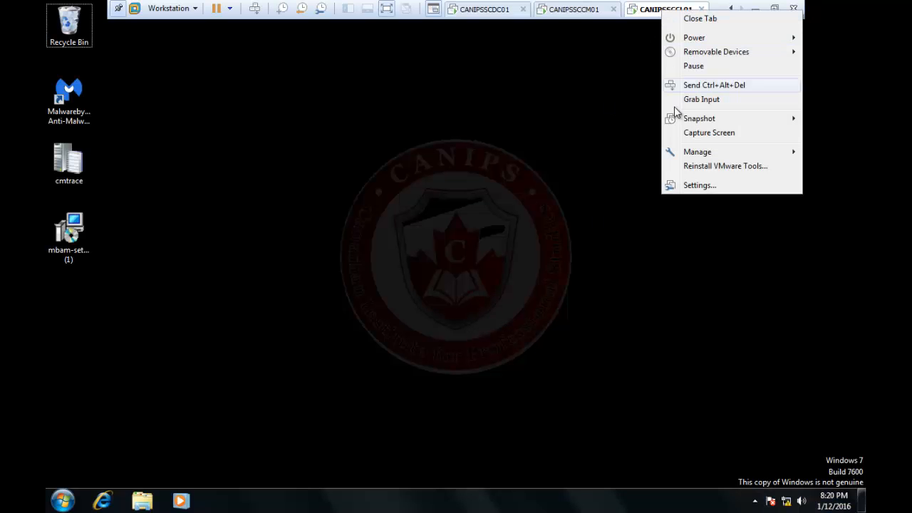
left_click(699, 185)
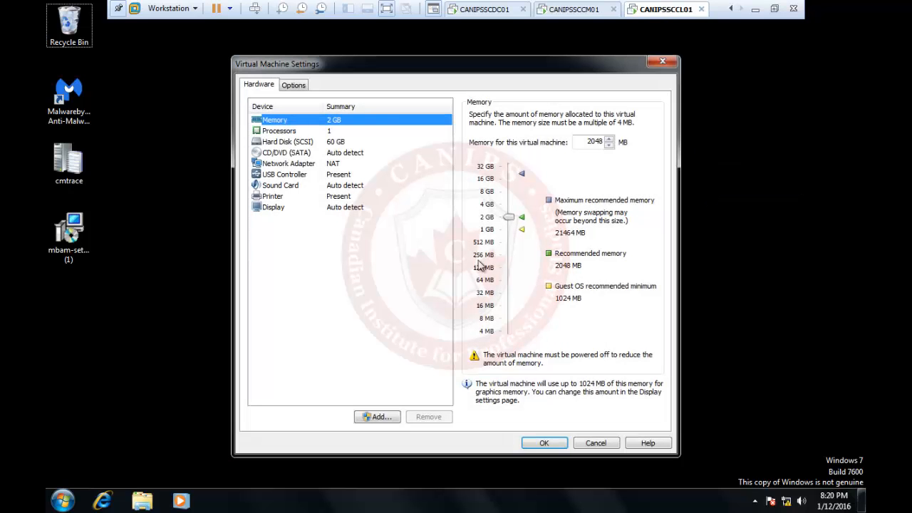
left_click(288, 153)
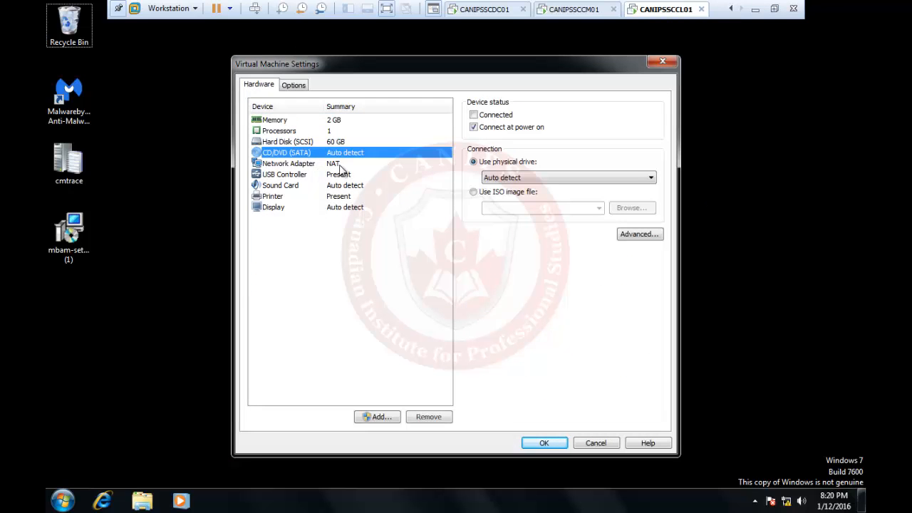
left_click(506, 191)
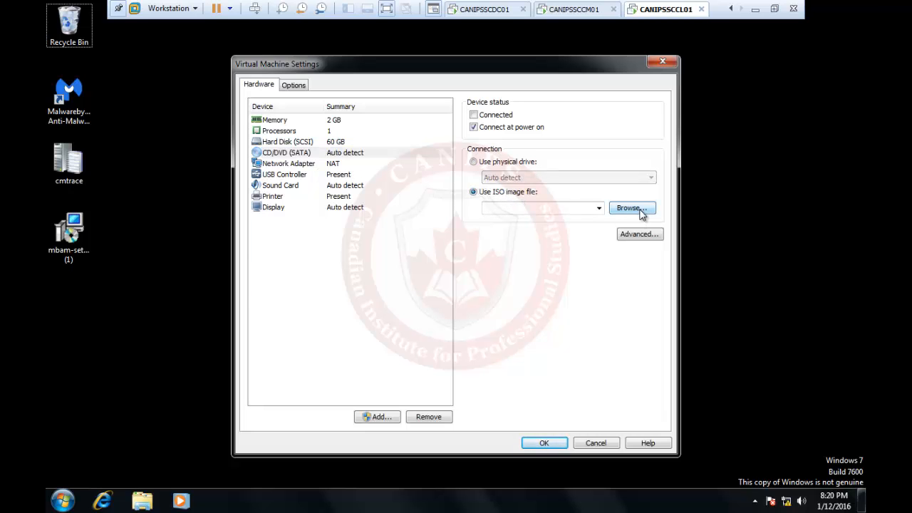
left_click(641, 212)
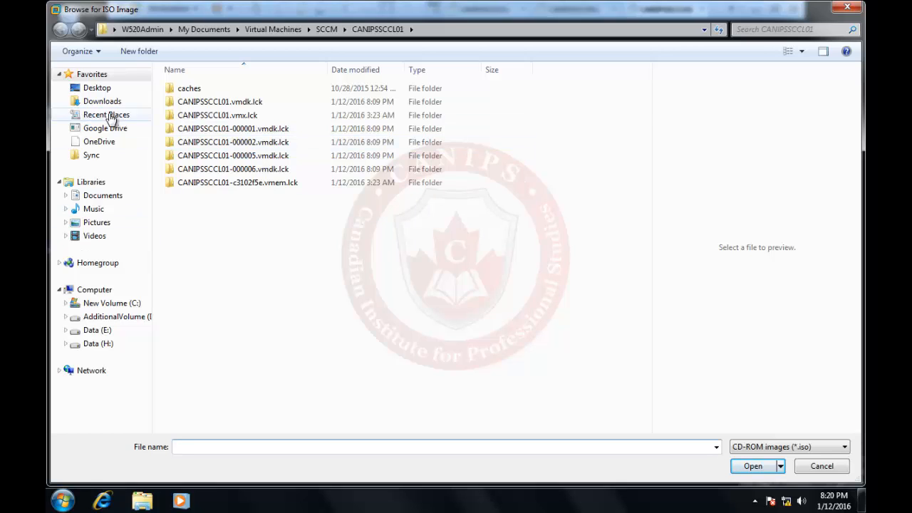
- Load capture.iso from the host Desktop into the drive, mark it Connected, and confirm
left_click(97, 88)
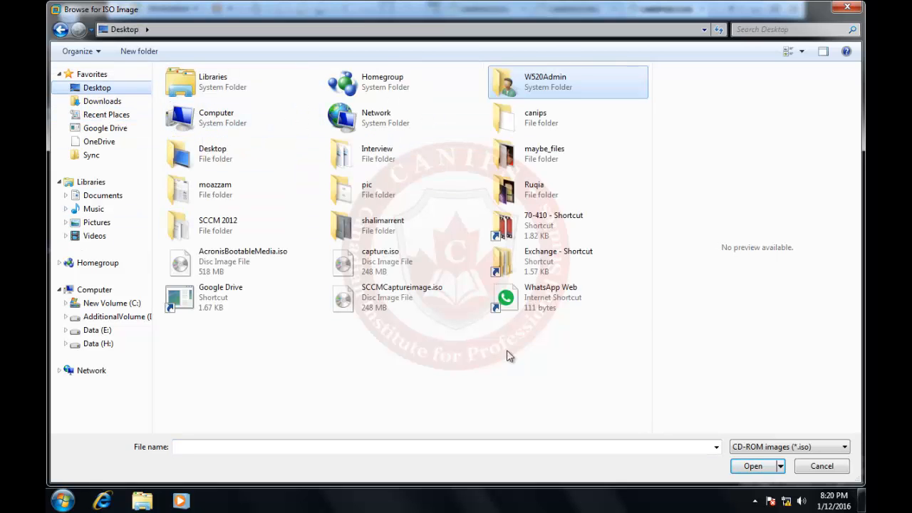
double_click(366, 258)
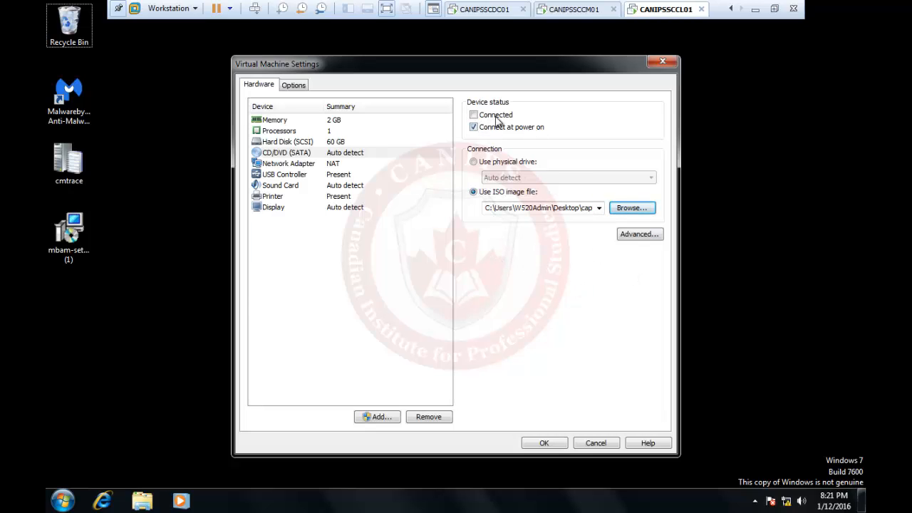
left_click(474, 115)
left_click(544, 443)
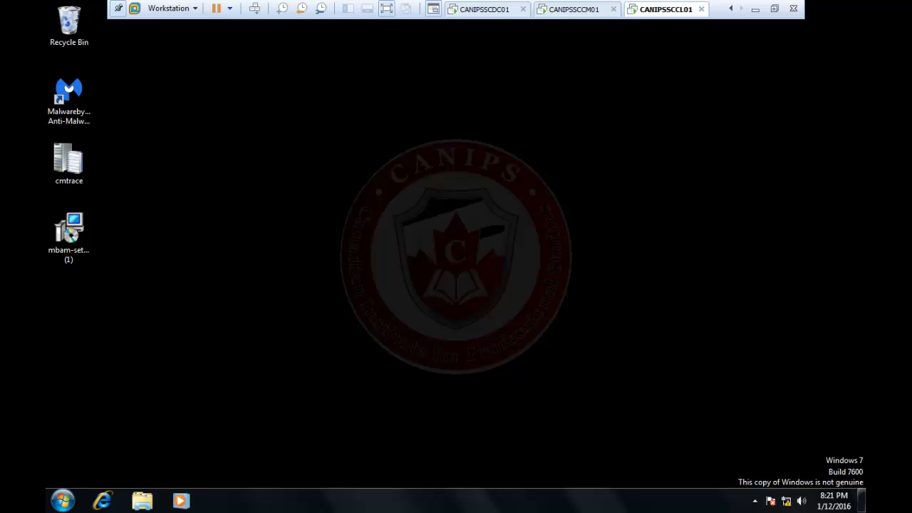
- Launch TSMBAutorun.exe from the capture disc and move past the wizard's welcome page
left_click(142, 501)
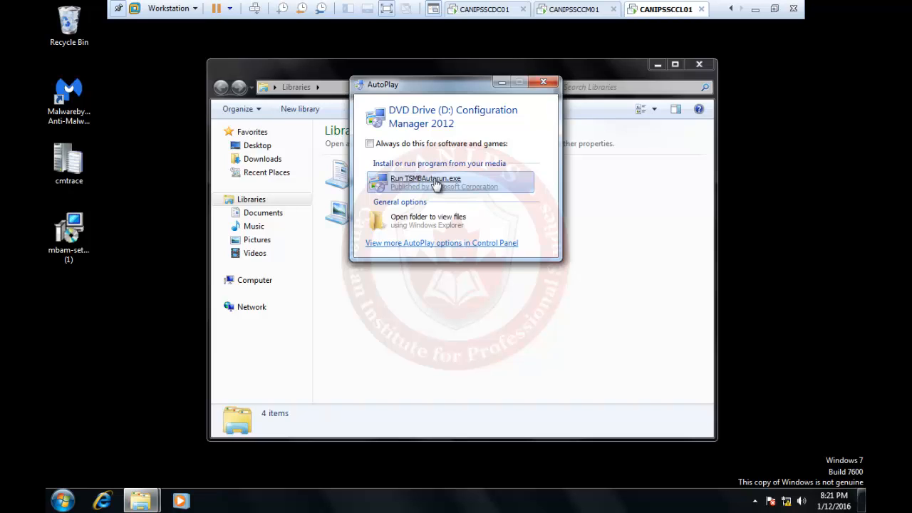
left_click(436, 183)
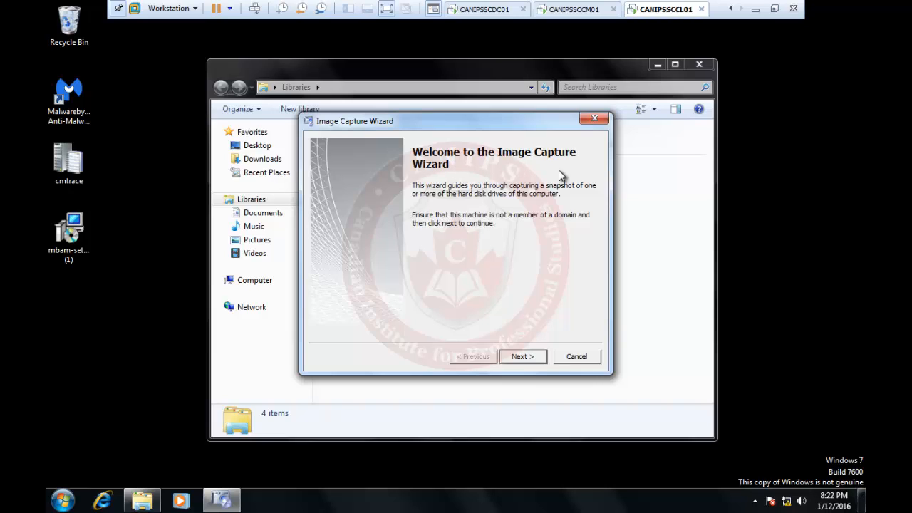
left_click(524, 358)
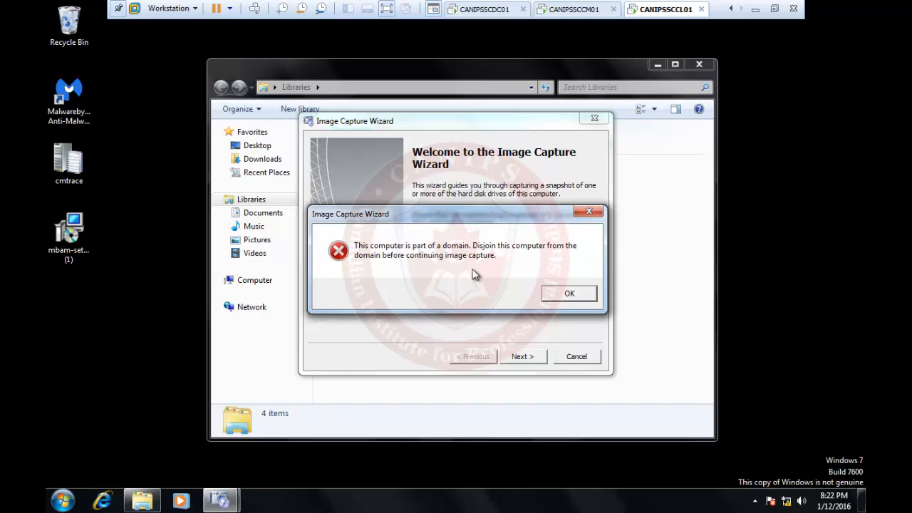
- Dismiss the domain-membership error and cancel the Image Capture Wizard
left_click(774, 9)
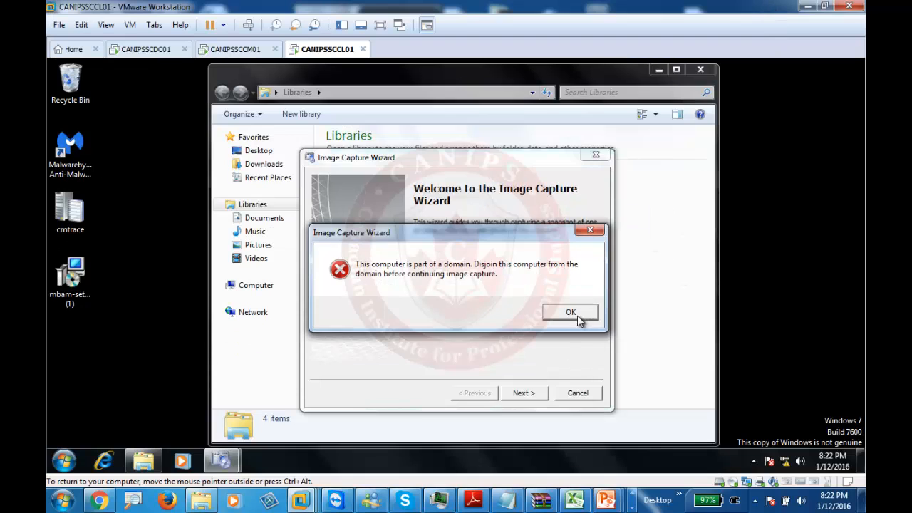
left_click(575, 312)
left_click(579, 393)
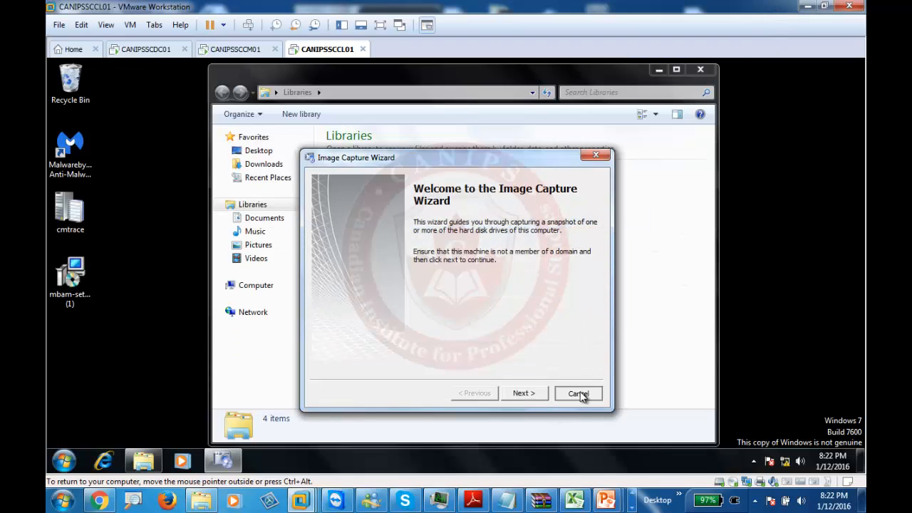
left_click(450, 302)
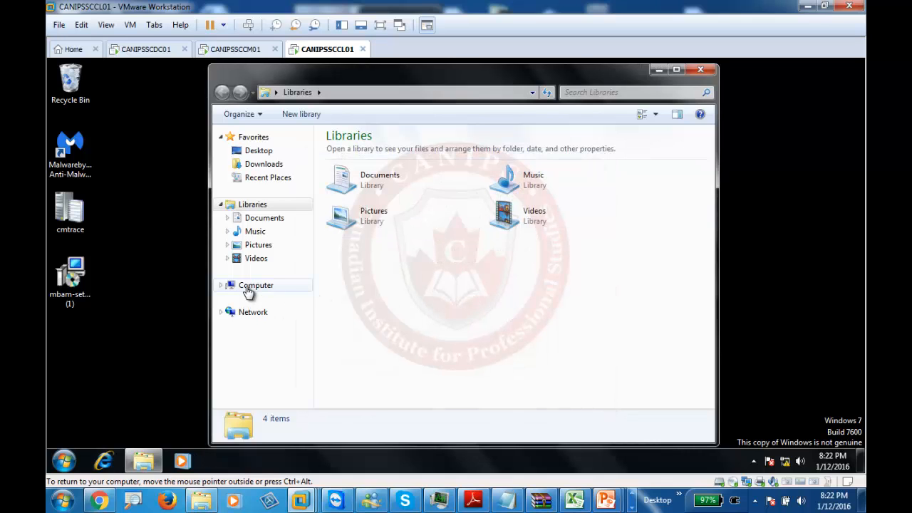
- In System Properties, move the computer from the canips.pri domain to the CANIPS workgroup
right_click(248, 292)
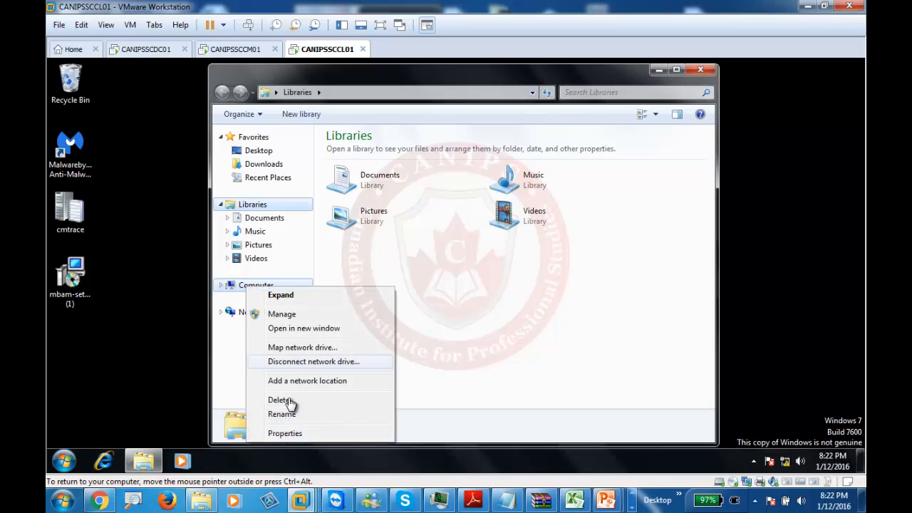
left_click(285, 433)
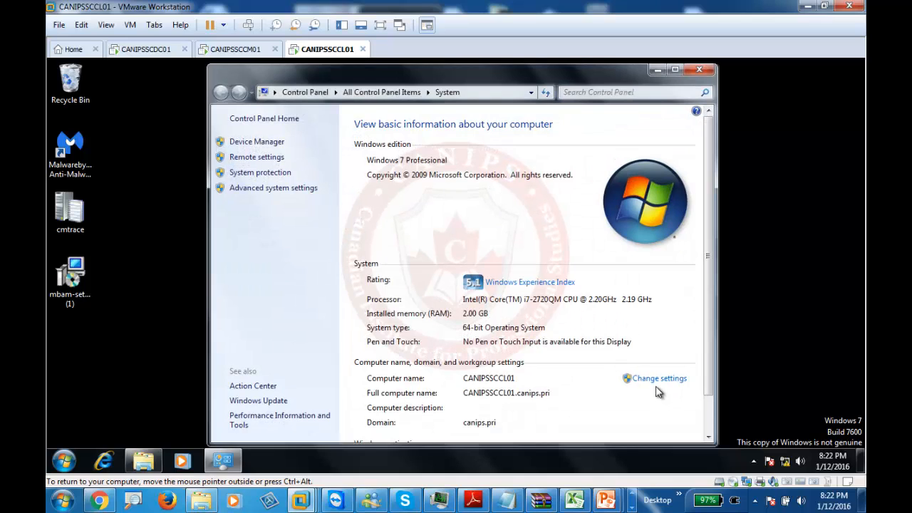
left_click(649, 383)
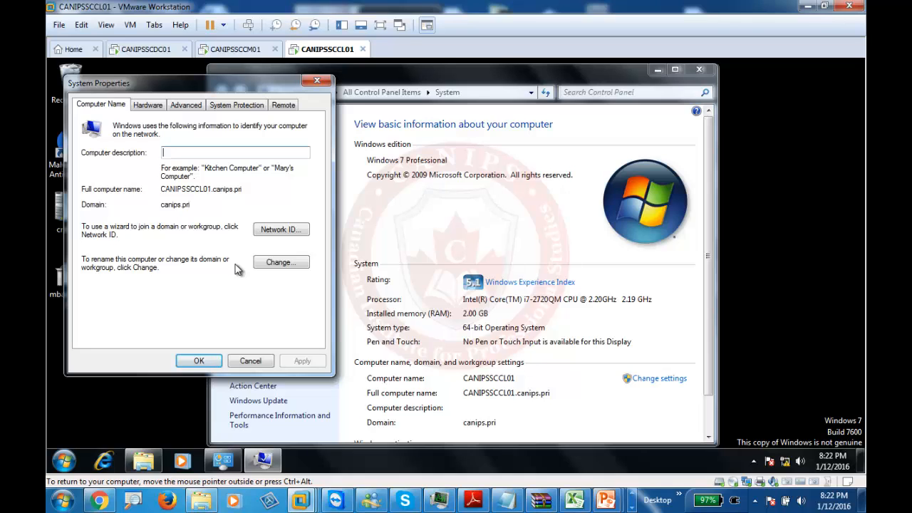
left_click(279, 264)
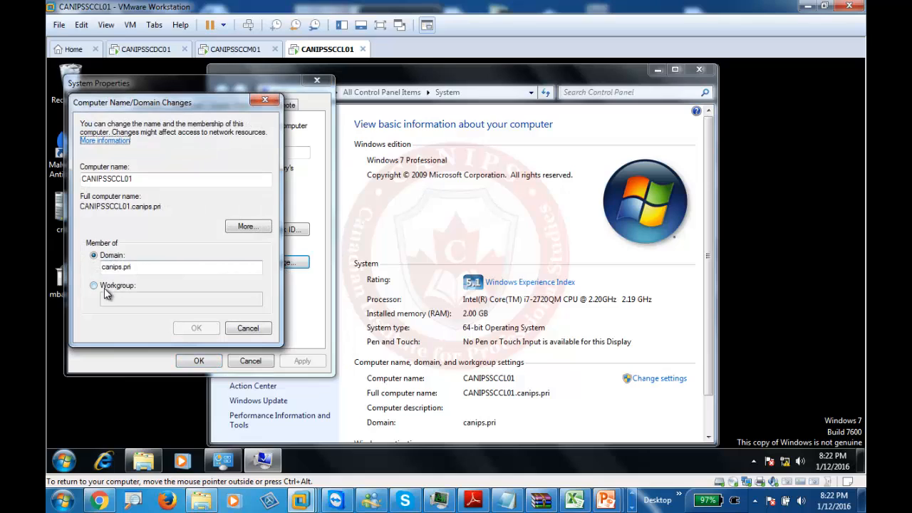
left_click(107, 286)
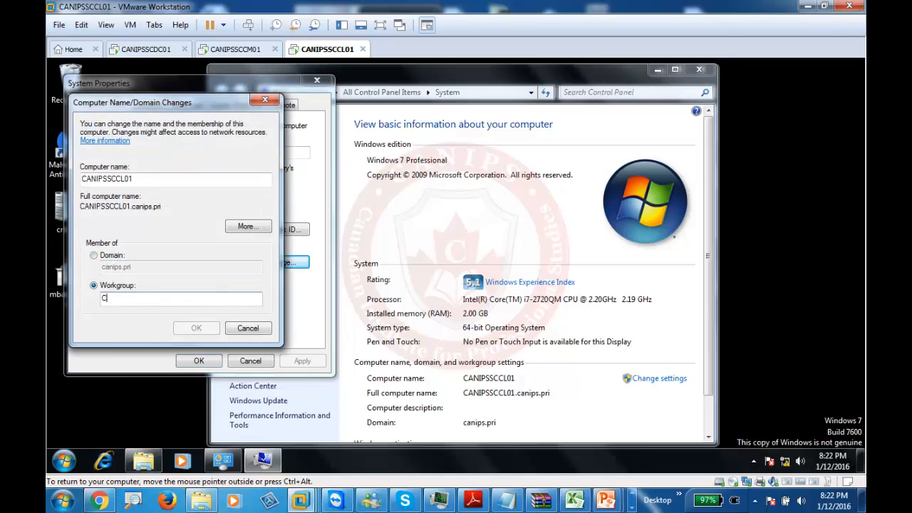
type("CANIPS")
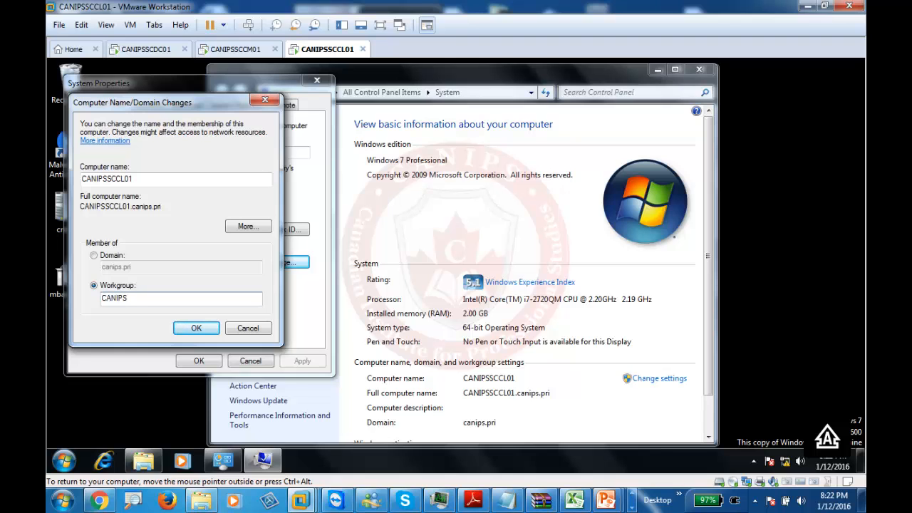
left_click(196, 329)
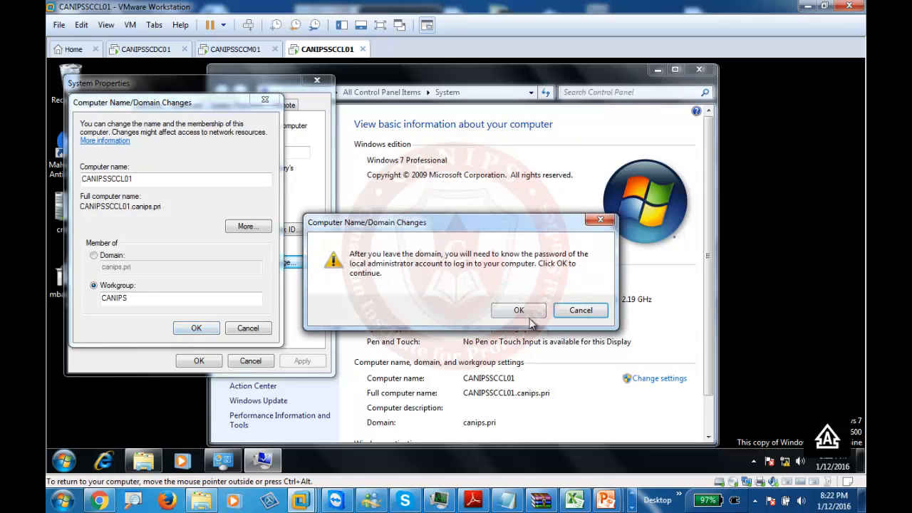
left_click(534, 316)
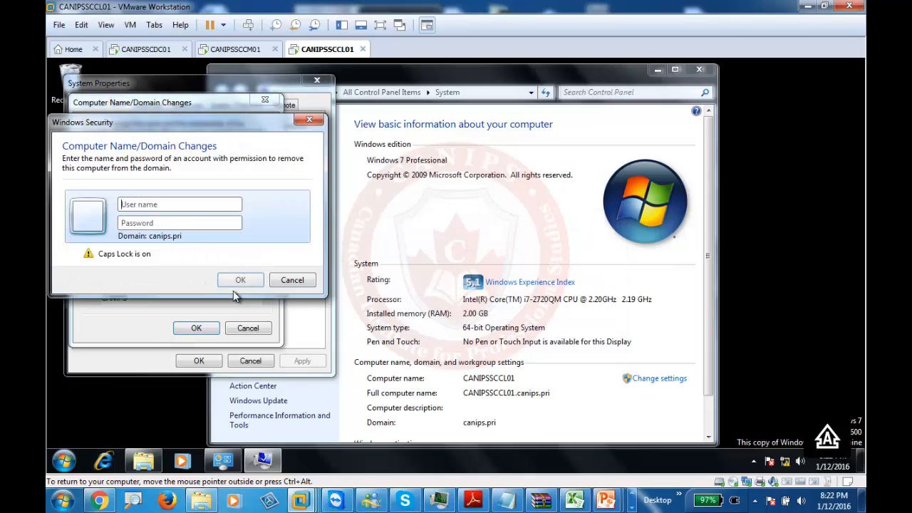
- Authorize leaving the domain with the domain administrator's credentials
key("Caps_Lock")
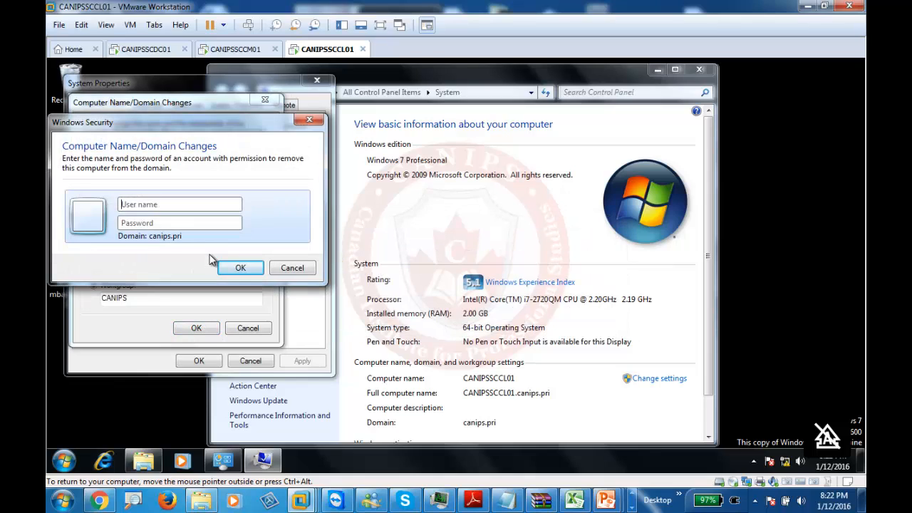
type("administrator")
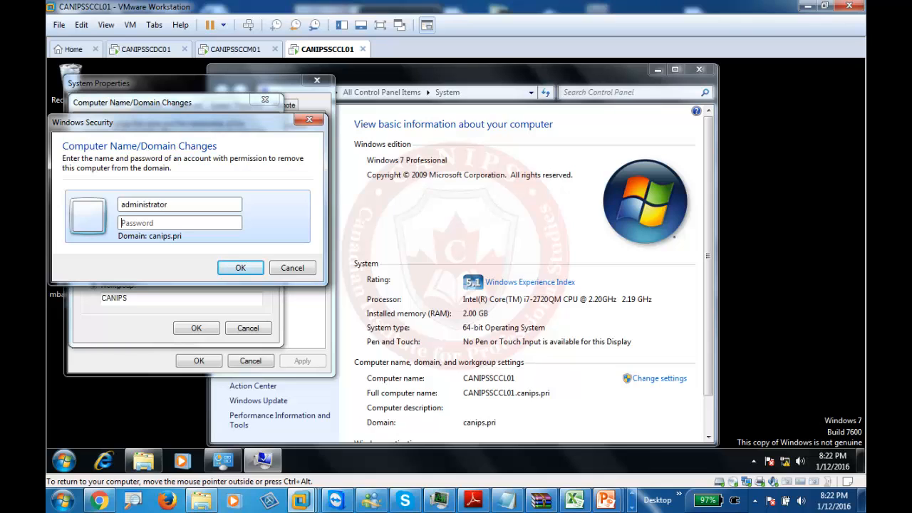
key("Tab")
type("••")
key("Return")
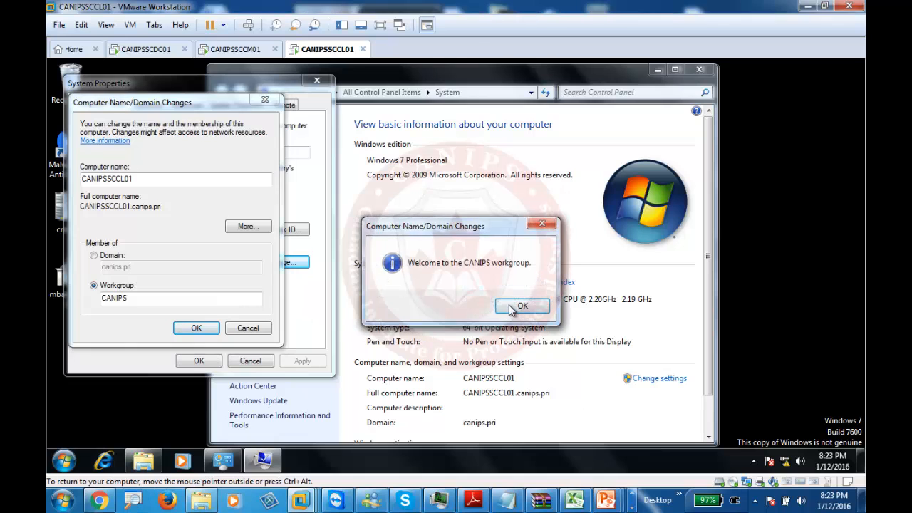
- Acknowledge the CANIPS workgroup welcome, close System Properties, and restart now
left_click(511, 308)
left_click(532, 278)
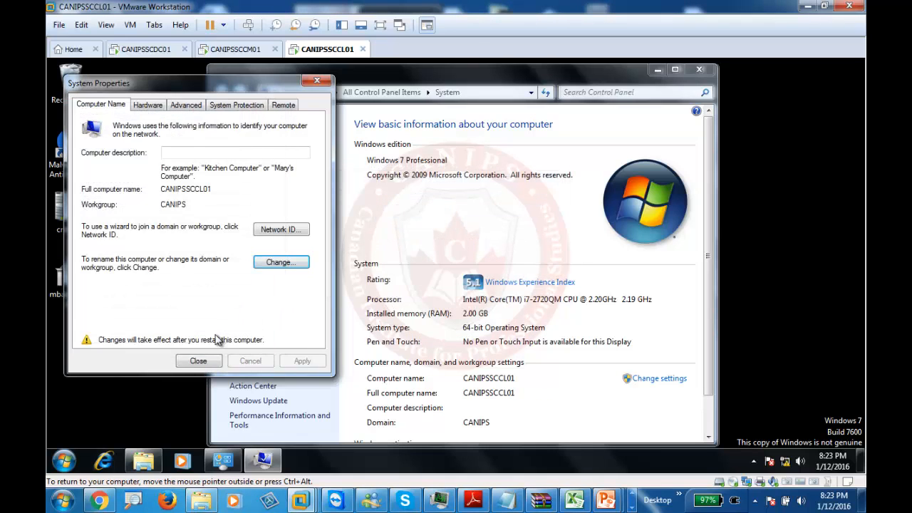
left_click(198, 360)
left_click(466, 272)
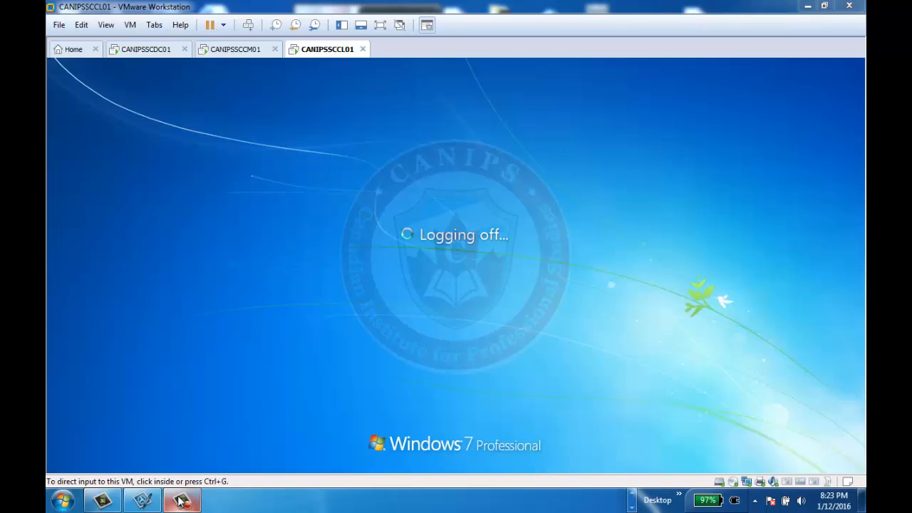
- Acknowledge the expired-password notice at the Windows 7 logon screen
left_click(181, 500)
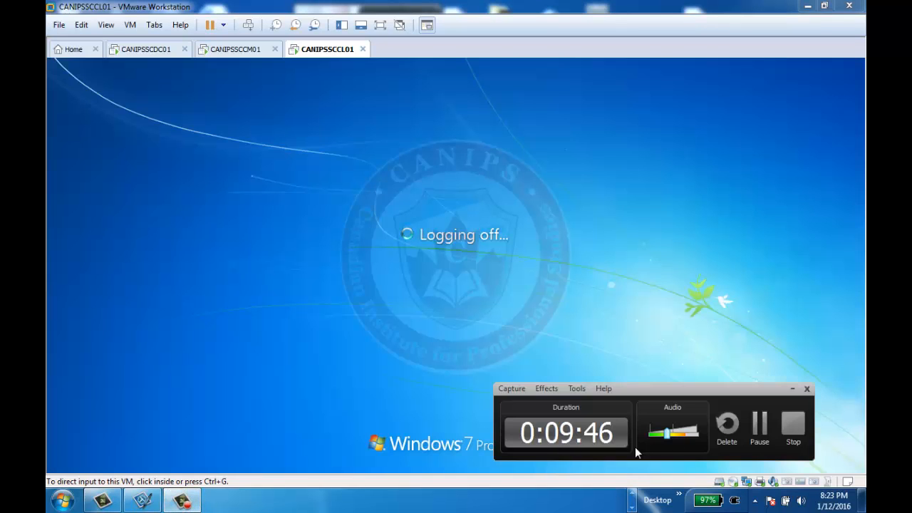
left_click(759, 424)
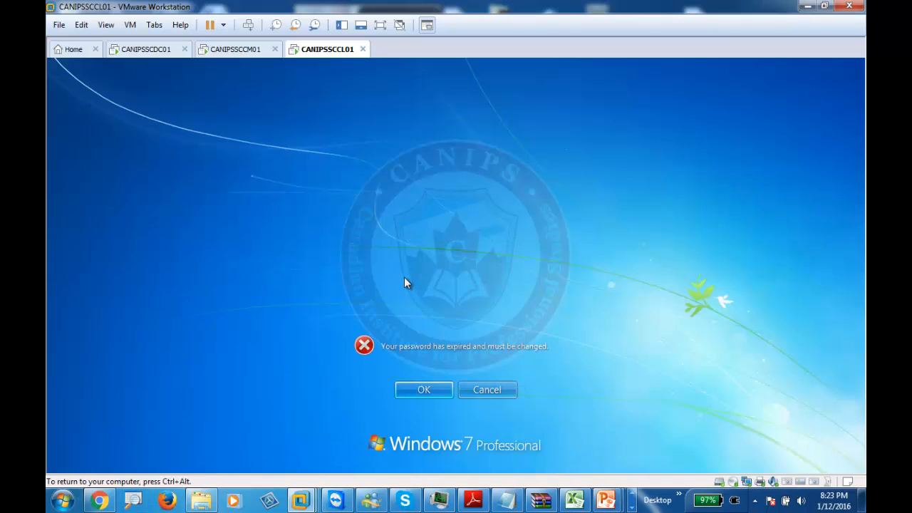
left_click(430, 388)
left_click(429, 389)
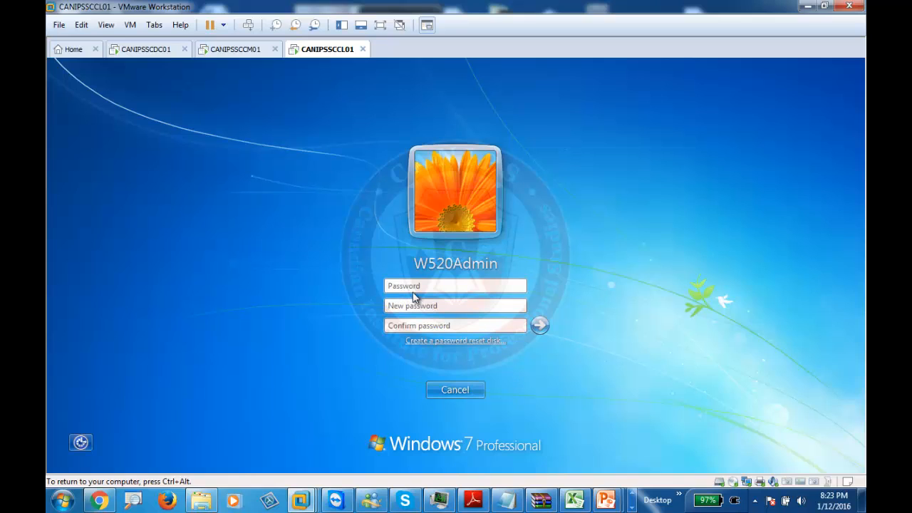
- Set and confirm a new password for the local admin account
left_click(426, 304)
type("*****")
key("Tab")
type("********")
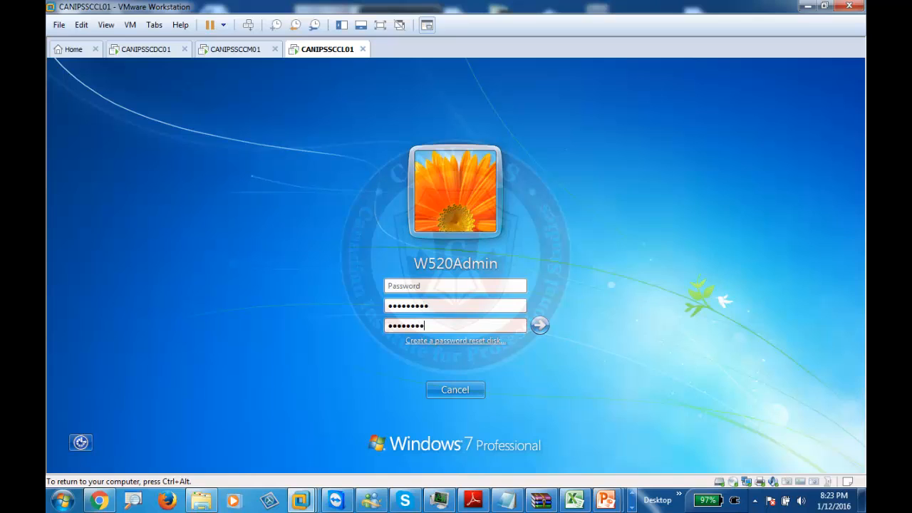
type("*")
key("Return")
left_click(456, 389)
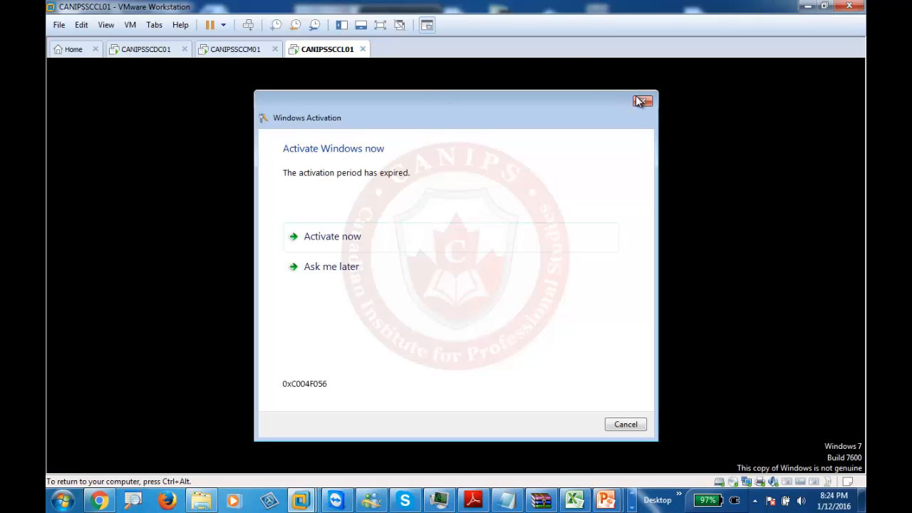
left_click(640, 101)
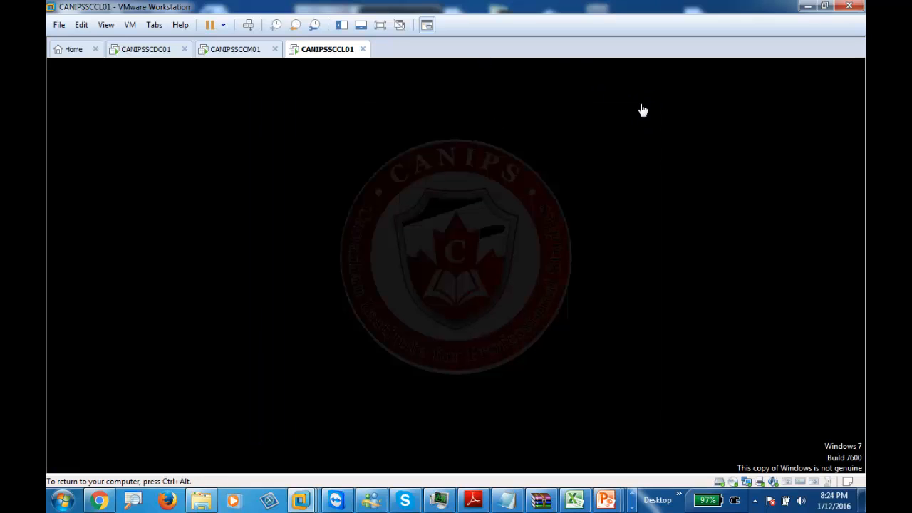
right_click(329, 54)
mouse_move(376, 193)
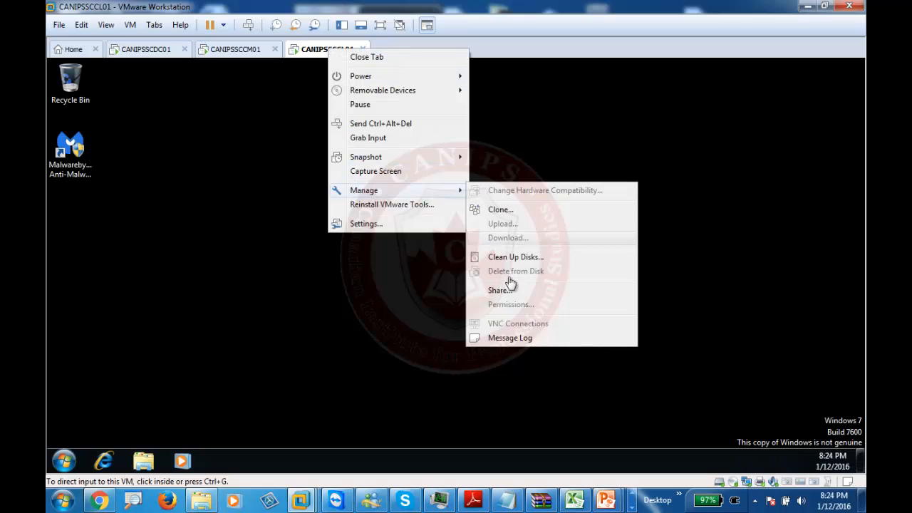
left_click(398, 224)
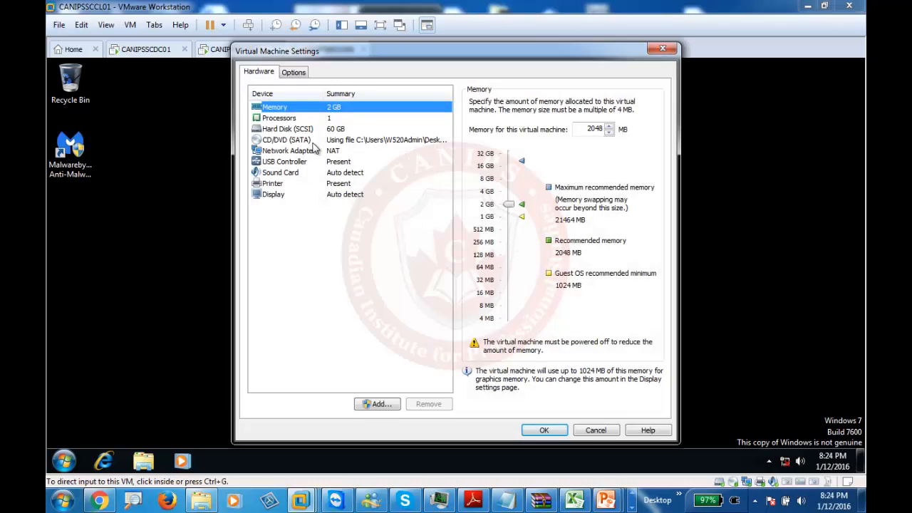
left_click(299, 141)
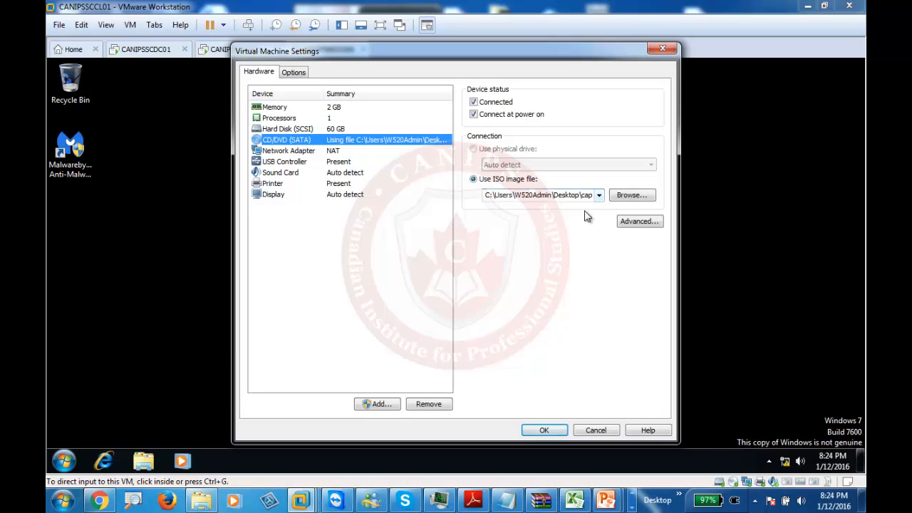
left_click(628, 195)
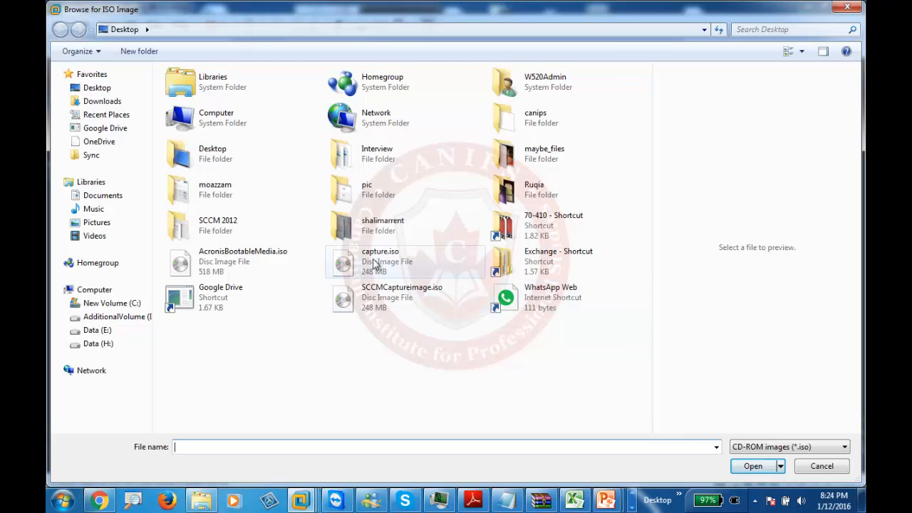
left_click(807, 468)
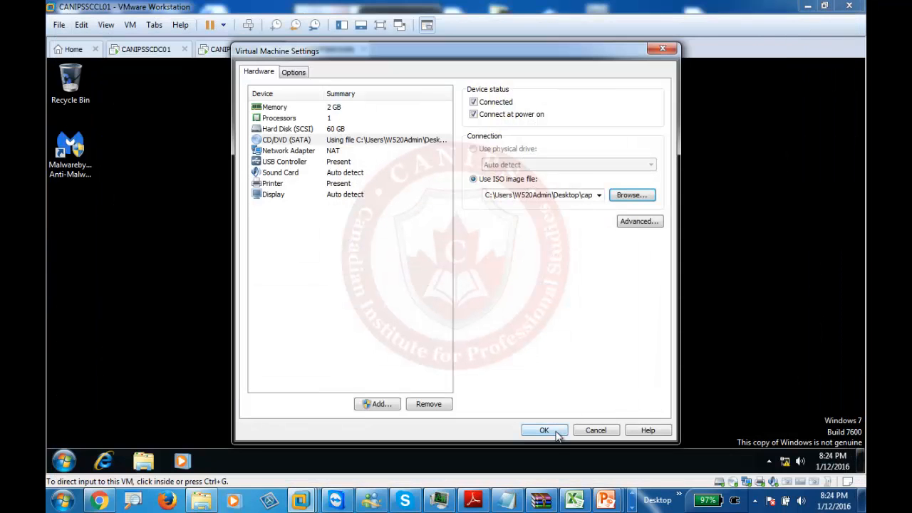
left_click(553, 431)
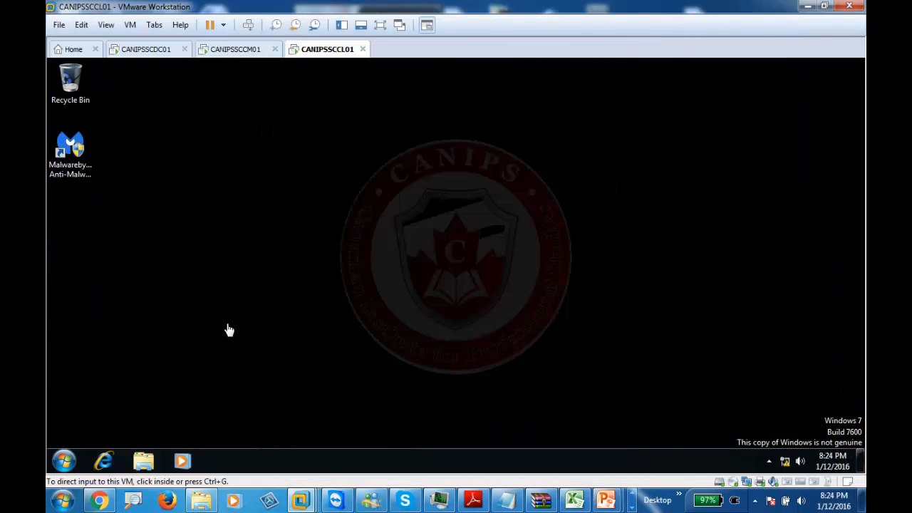
- Run LaunchMedia from the Configuration Manager 2012 DVD drive and approve the administrator prompt
left_click(145, 462)
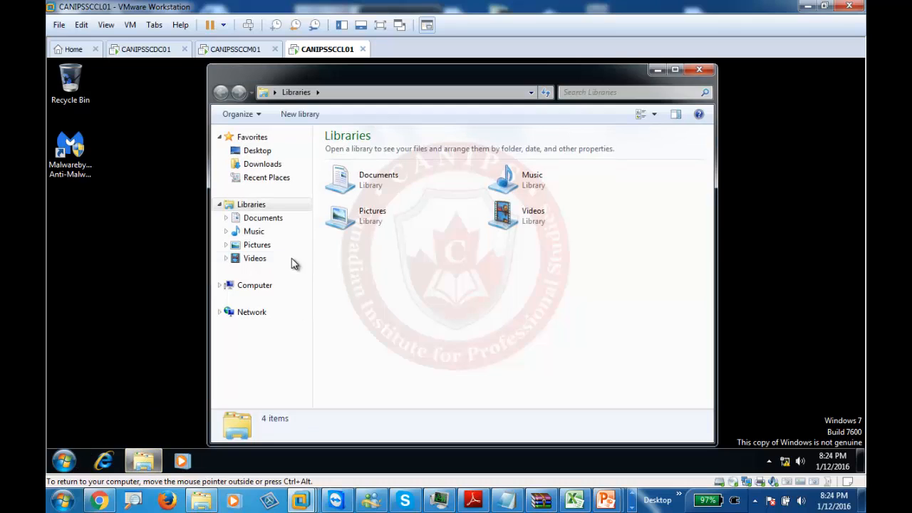
left_click(249, 285)
left_click(519, 212)
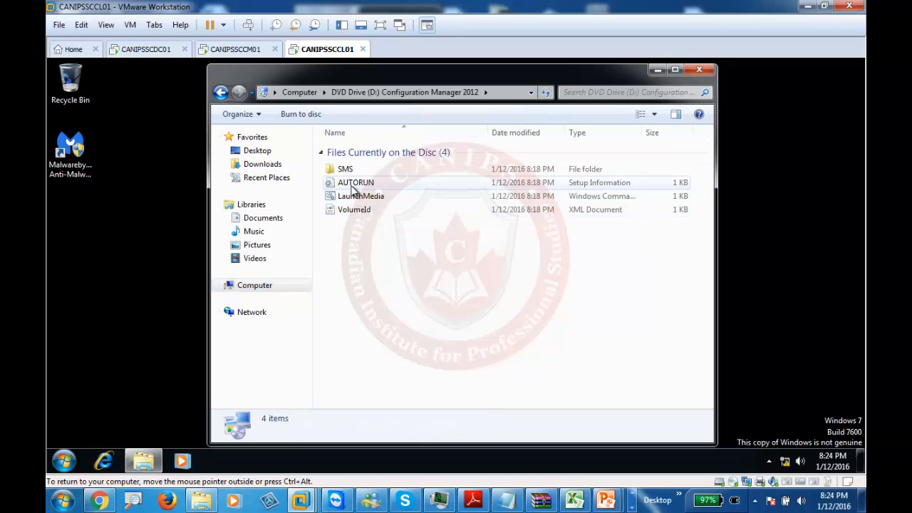
double_click(352, 197)
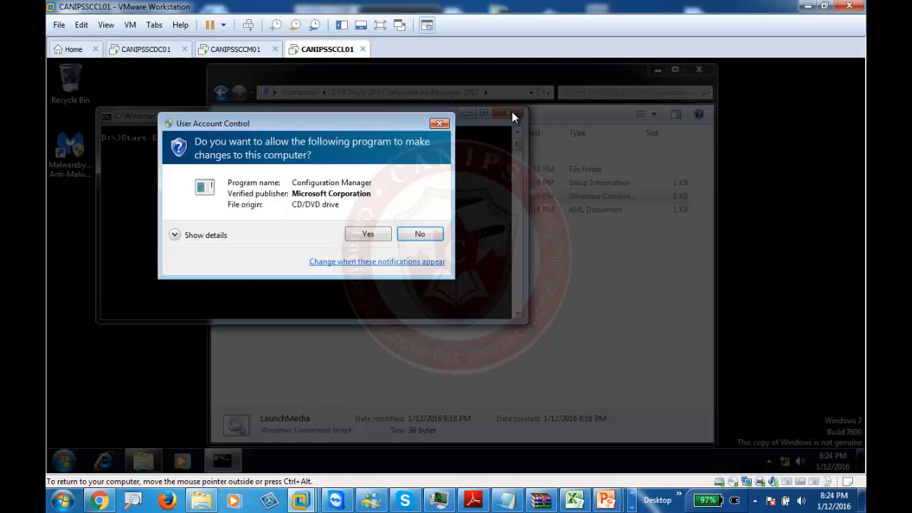
left_click(372, 234)
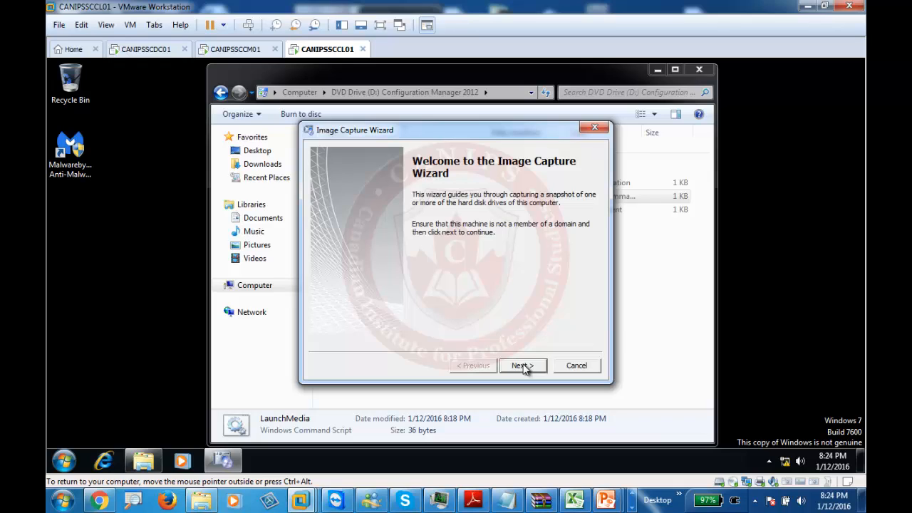
- Browse for the image destination at the \\canipssccm01 server path
left_click(524, 366)
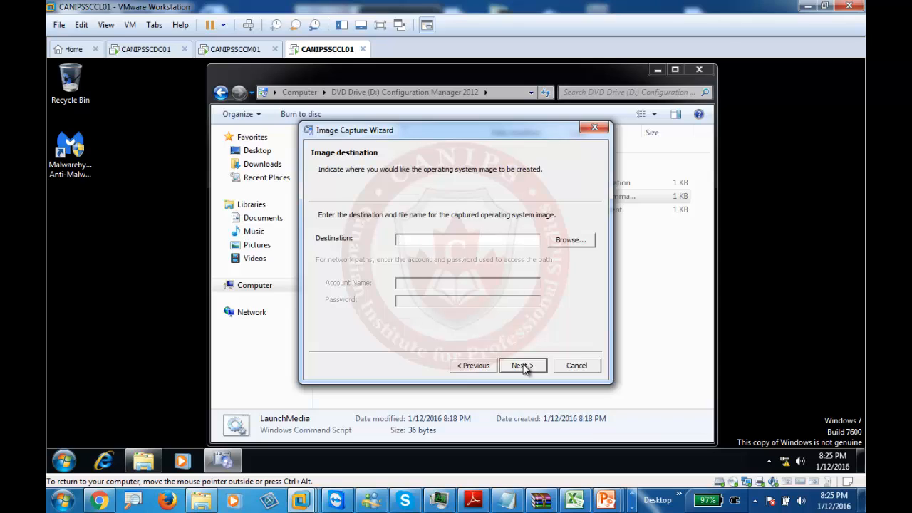
left_click(570, 240)
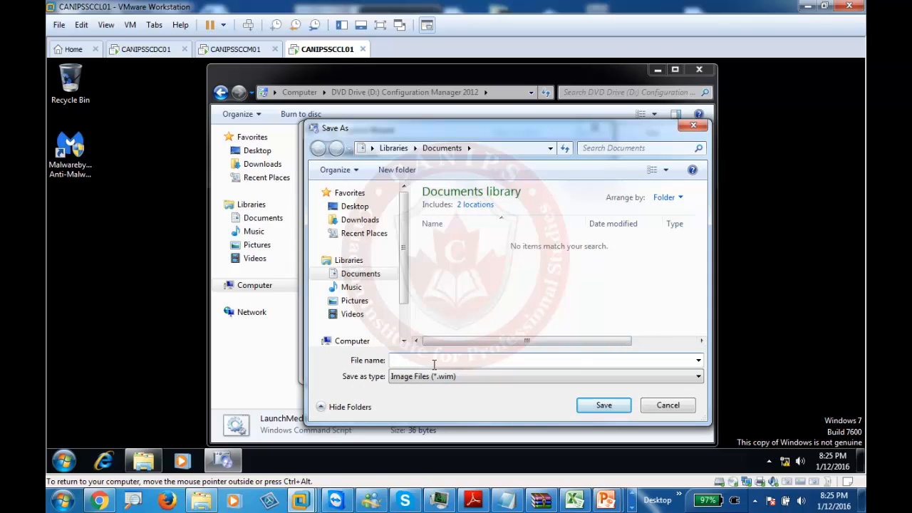
left_click(434, 361)
type("\\\\canipssccm01")
key("Return")
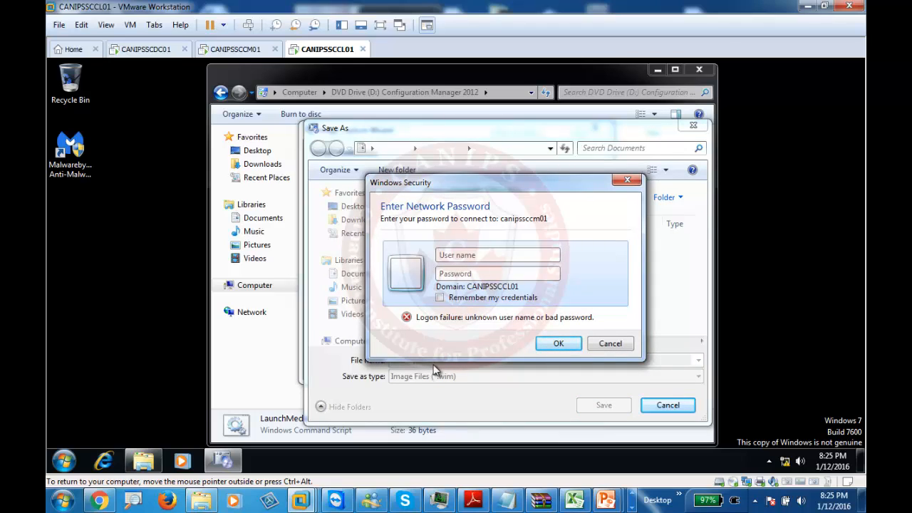
- Authenticate to canipssccm01 with the domain administrator account
type("canips\\admini")
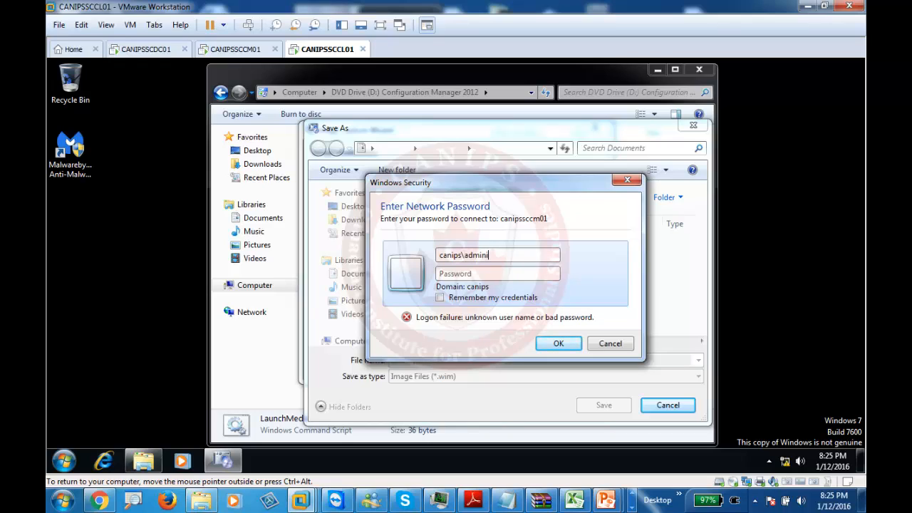
type("strator")
key("Tab")
type("*********")
key("Return")
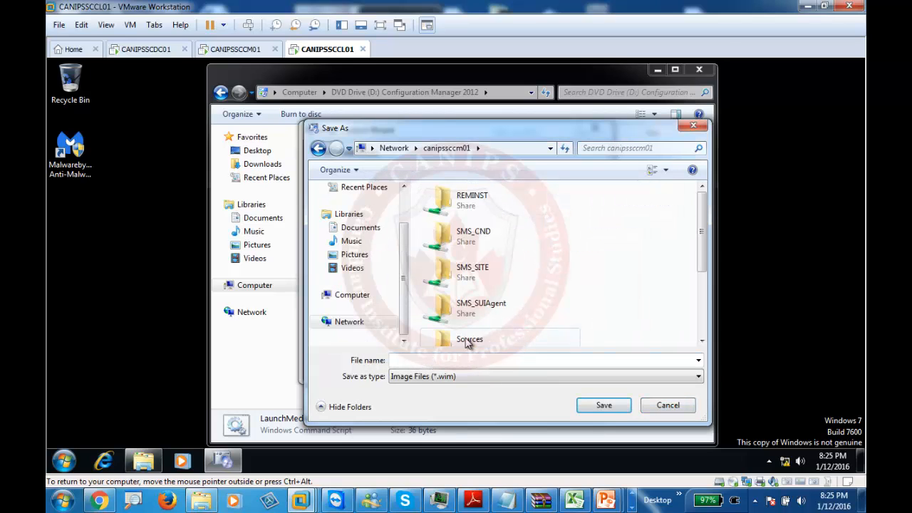
- Create a CapturedOSImages folder in the Sources share and open it
double_click(468, 341)
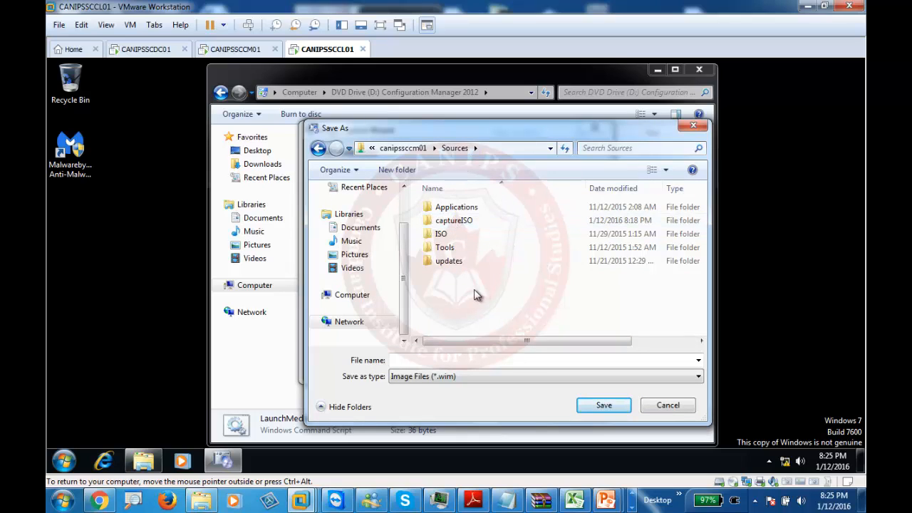
right_click(474, 291)
mouse_move(554, 389)
left_click(605, 257)
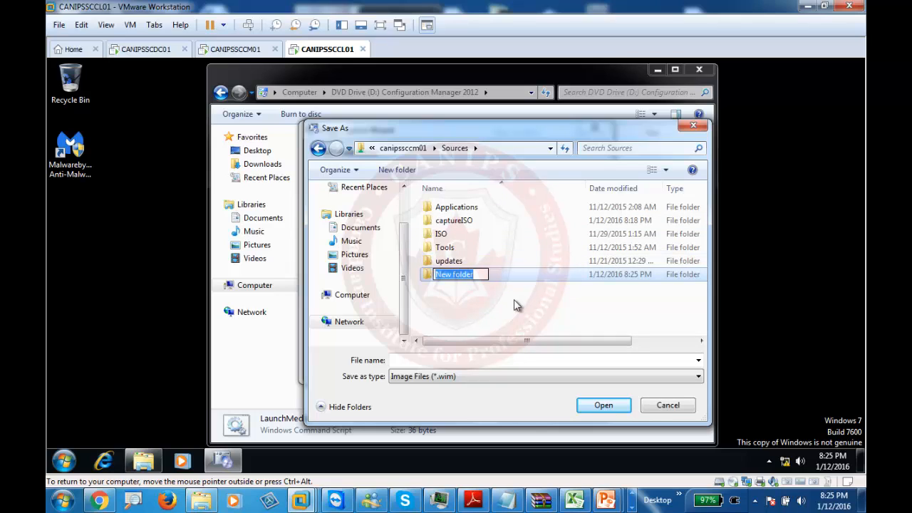
type("Captured")
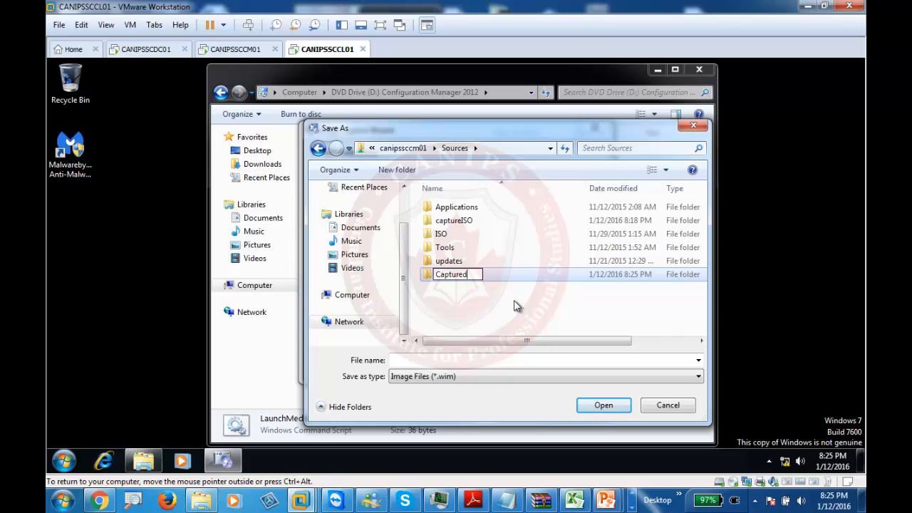
type("OSImage")
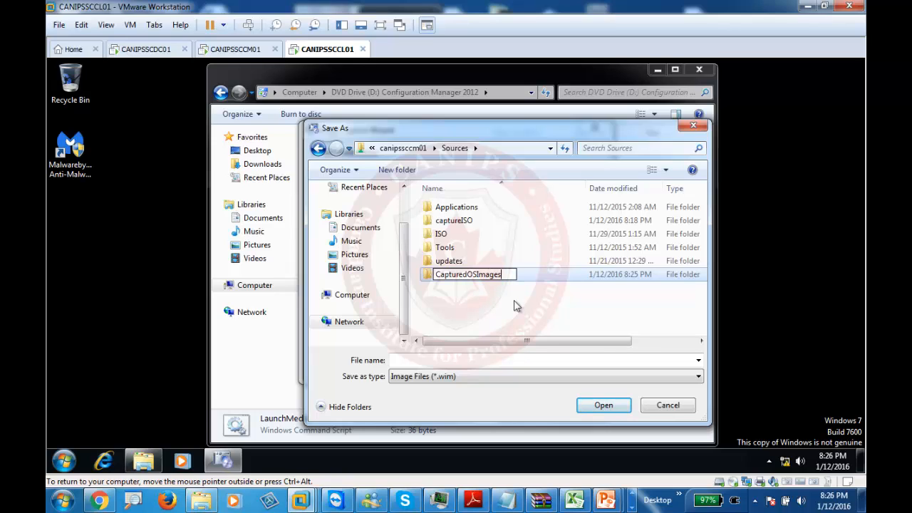
type("s")
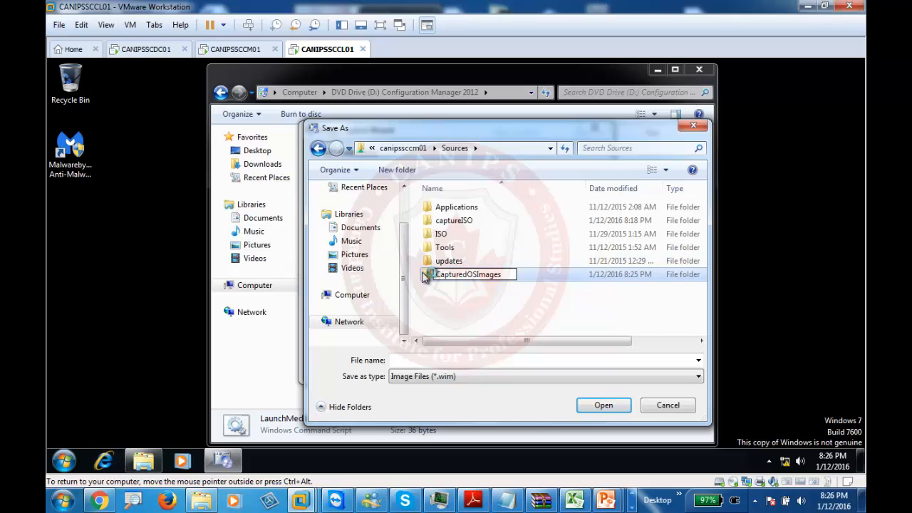
double_click(426, 277)
- Name the image file Masterwindws and save it as the capture destination
left_click(450, 362)
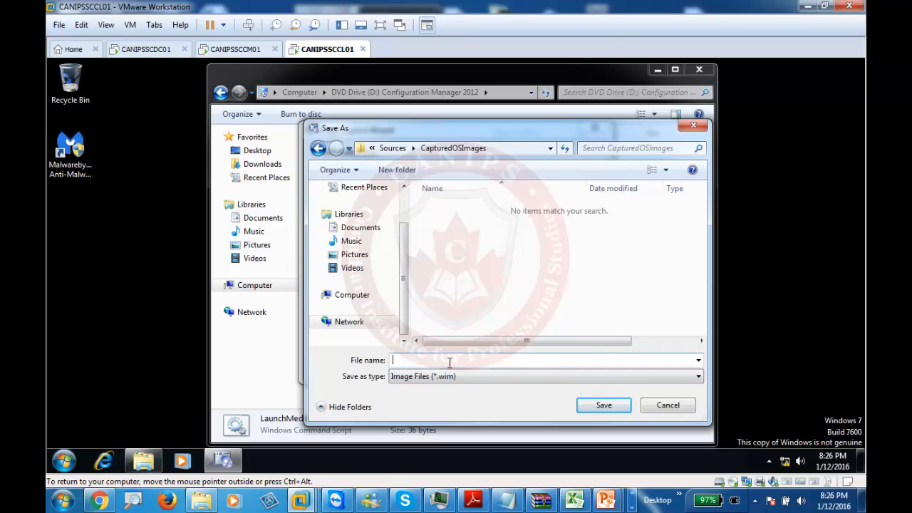
type("Masterwindws7")
left_click(591, 405)
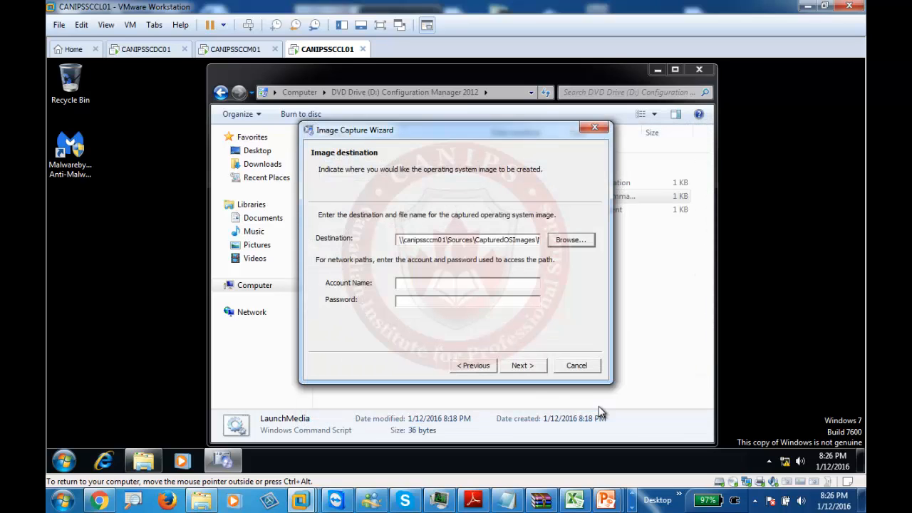
left_click(437, 285)
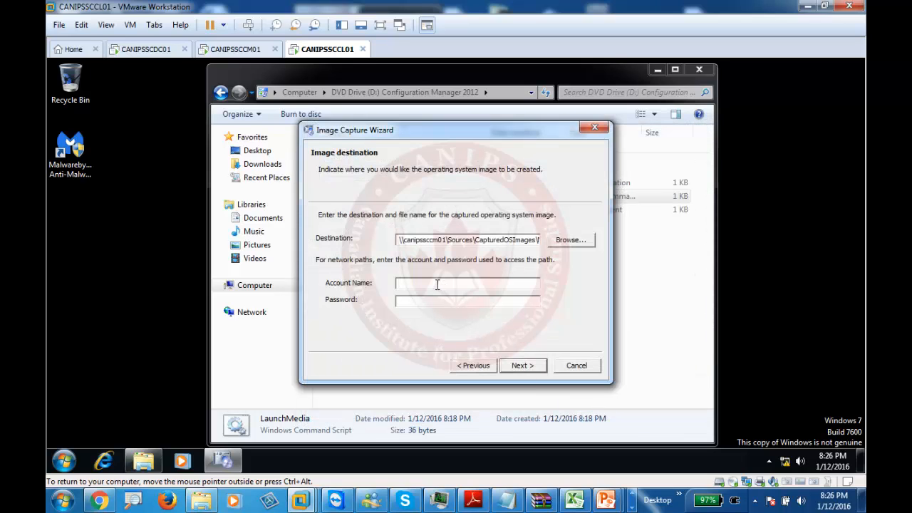
- Enter the domain administrator's network account credentials for the destination and continue
type("canips\\administrator*********")
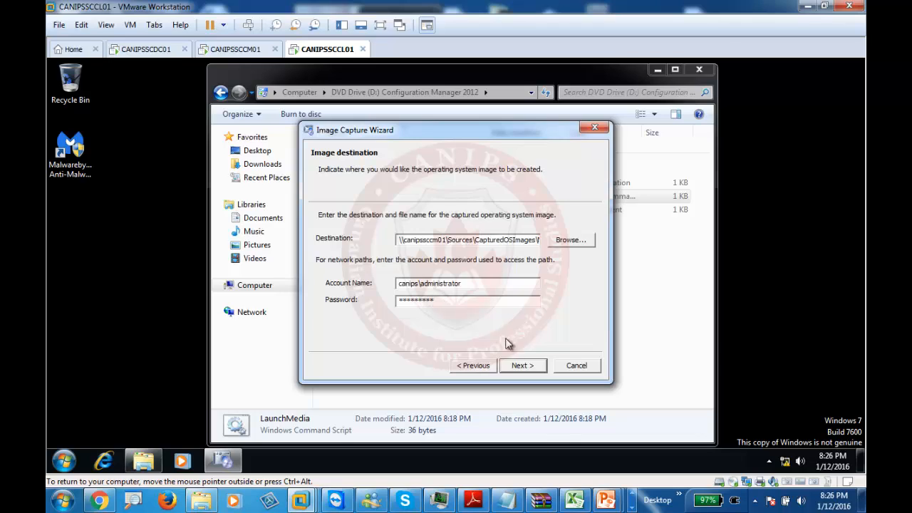
left_click(535, 365)
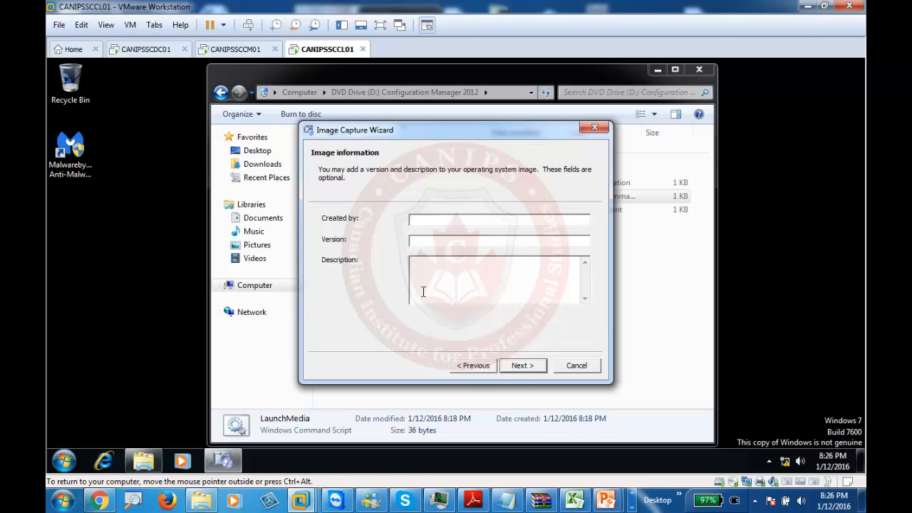
- Leave the image information blank and finish the wizard to begin capturing
left_click(524, 368)
left_click(524, 366)
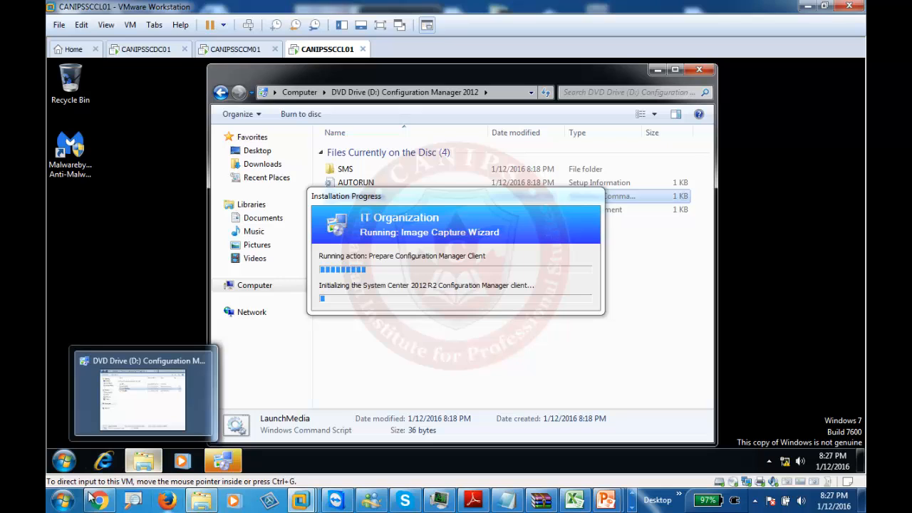
- Bring the Installation Progress window forward and wait for sysprep to complete
left_click(225, 463)
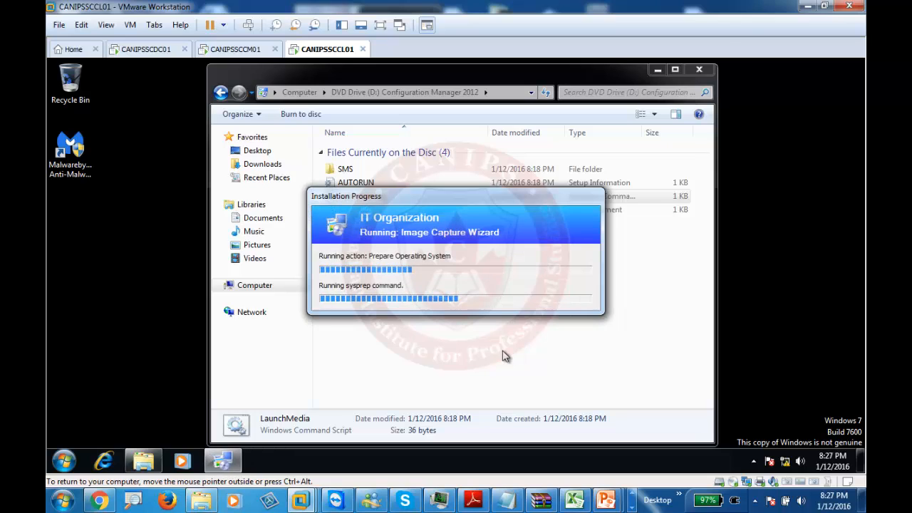
left_click(632, 507)
left_click(182, 500)
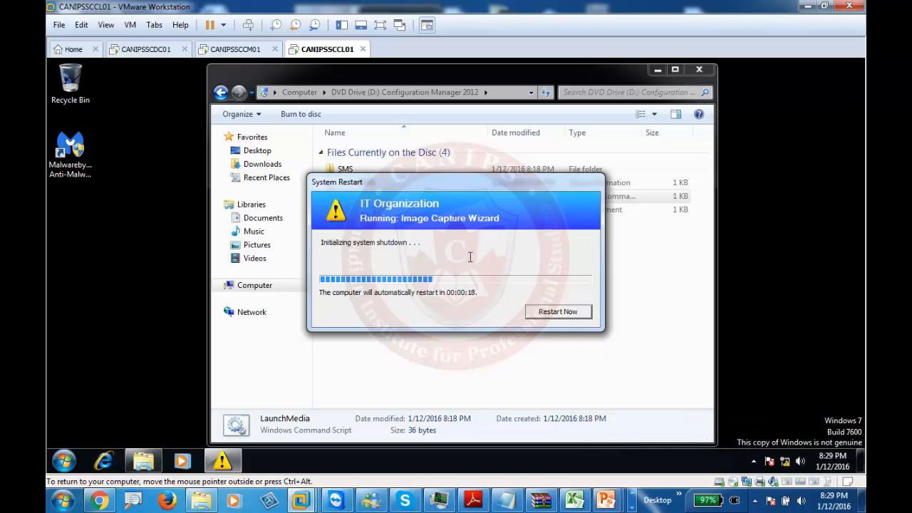
- Restart the reference machine immediately from the System Restart notice
left_click(558, 311)
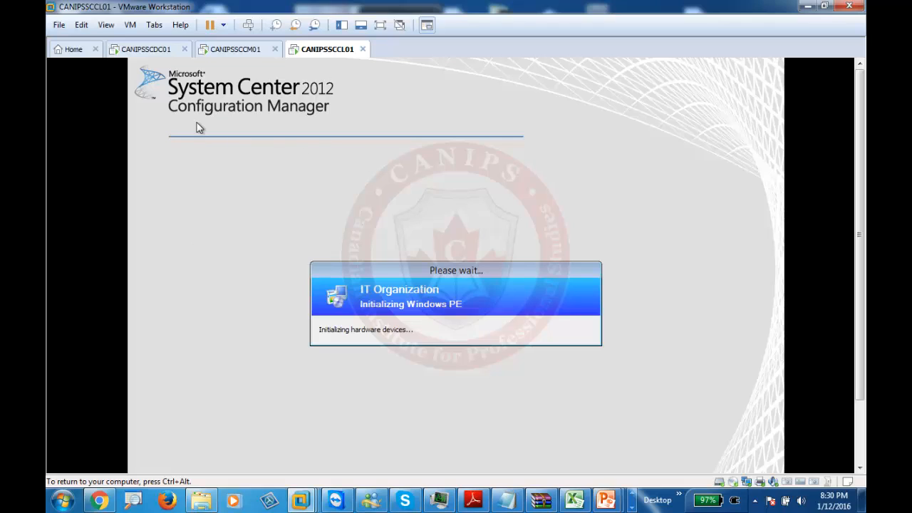
- Release the VM with Ctrl+Alt and let Windows PE begin capturing volume 1 of 1
key("ctrl+alt")
left_click(631, 507)
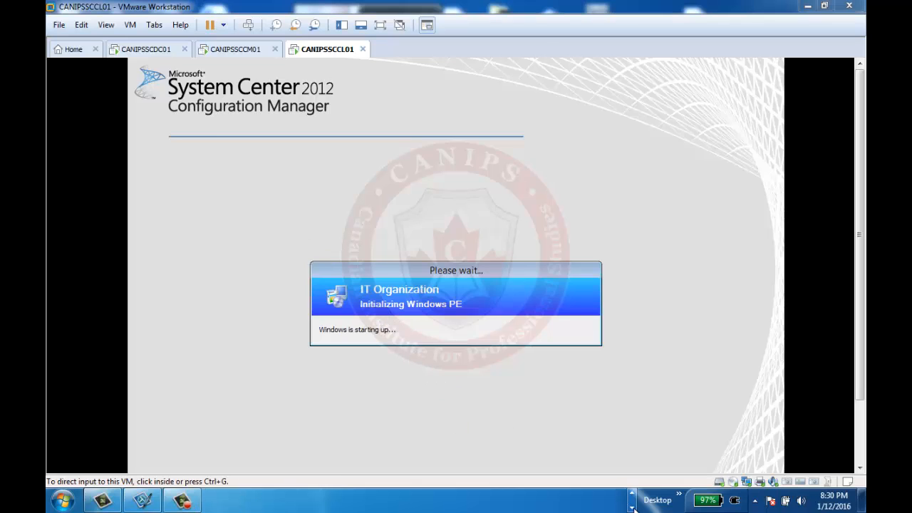
left_click(632, 492)
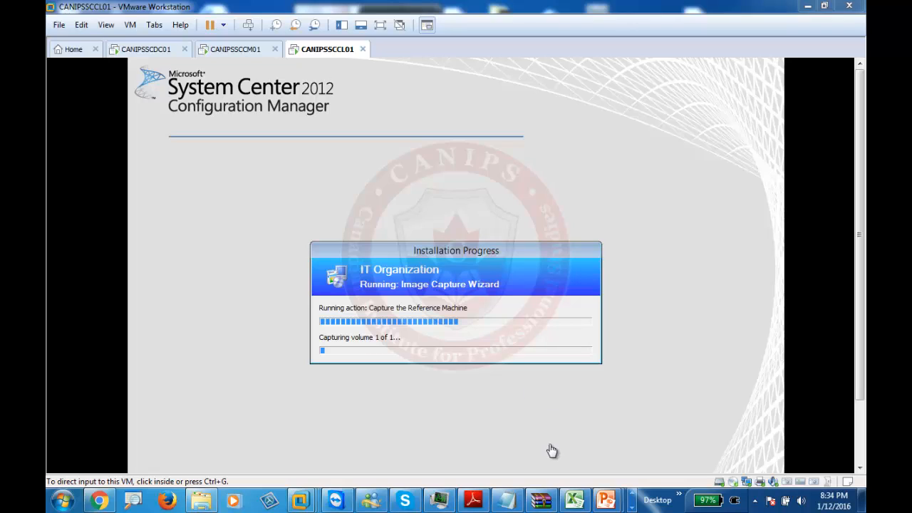
- Let the volume 1 capture finish until Masterwindws7.wim is reported as successfully captured
left_click(632, 507)
left_click(182, 501)
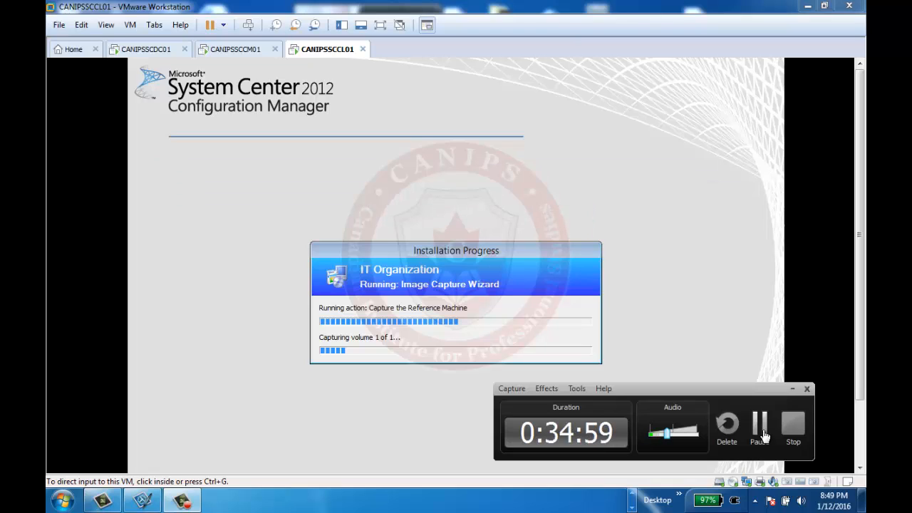
left_click(759, 427)
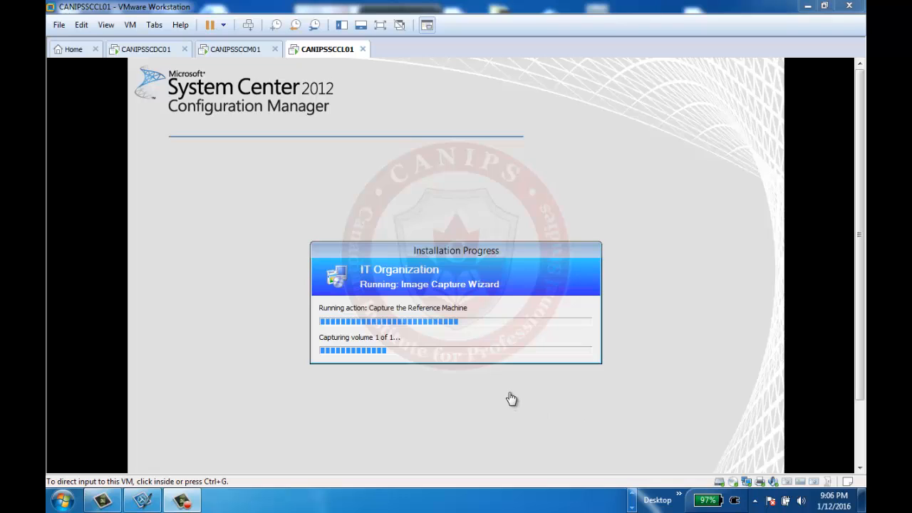
left_click(187, 502)
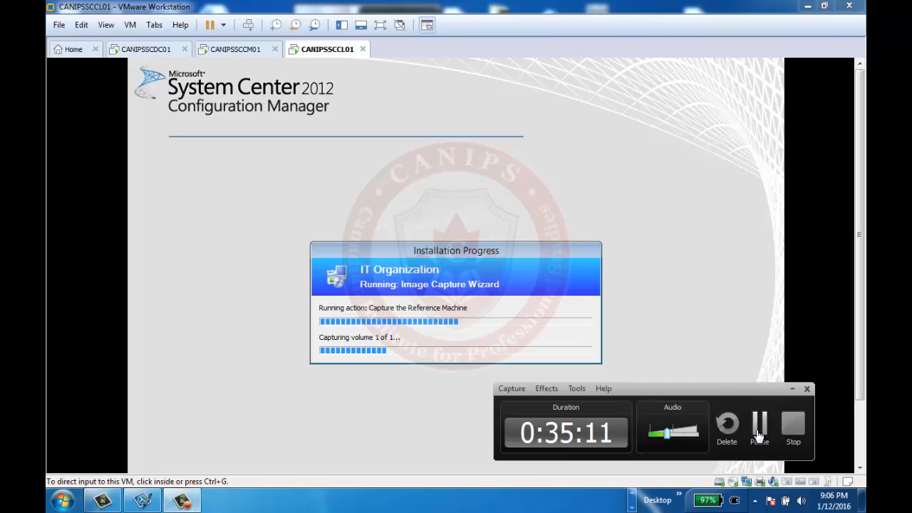
left_click(761, 438)
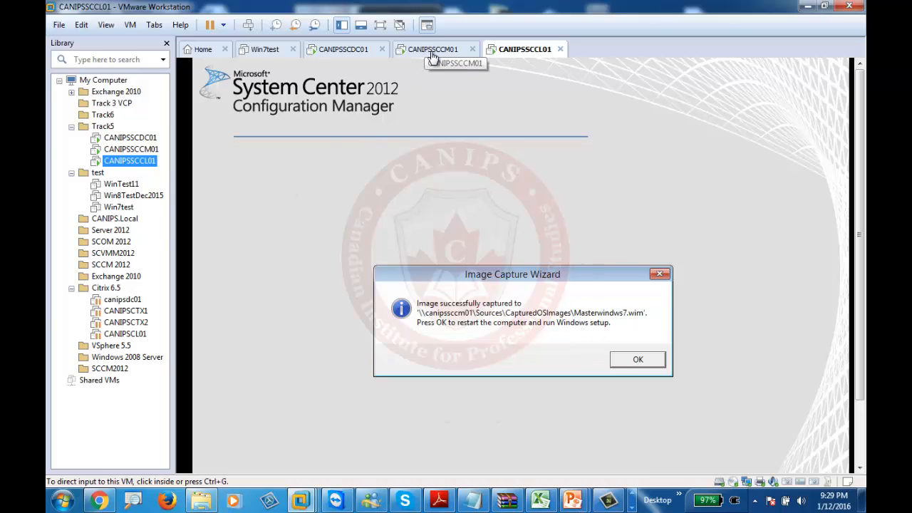
left_click(638, 361)
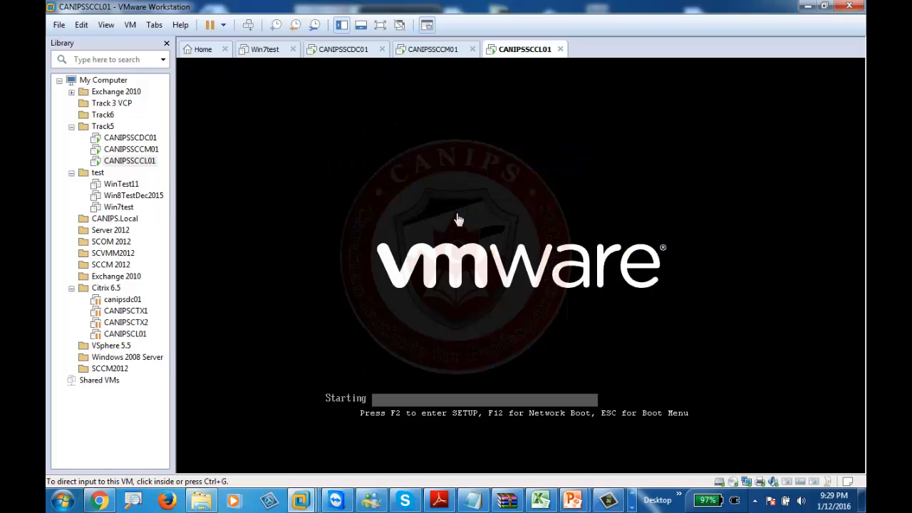
left_click(437, 57)
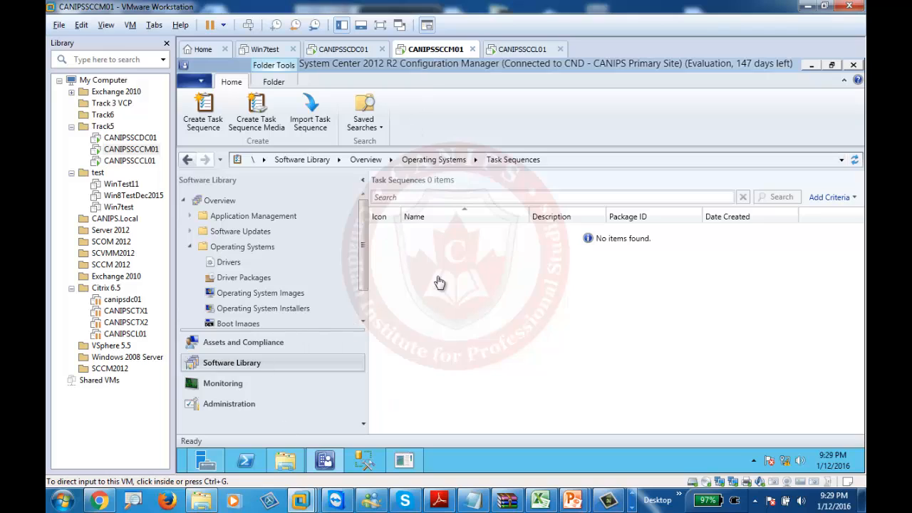
left_click(284, 463)
left_click(246, 286)
left_click(476, 288)
double_click(476, 288)
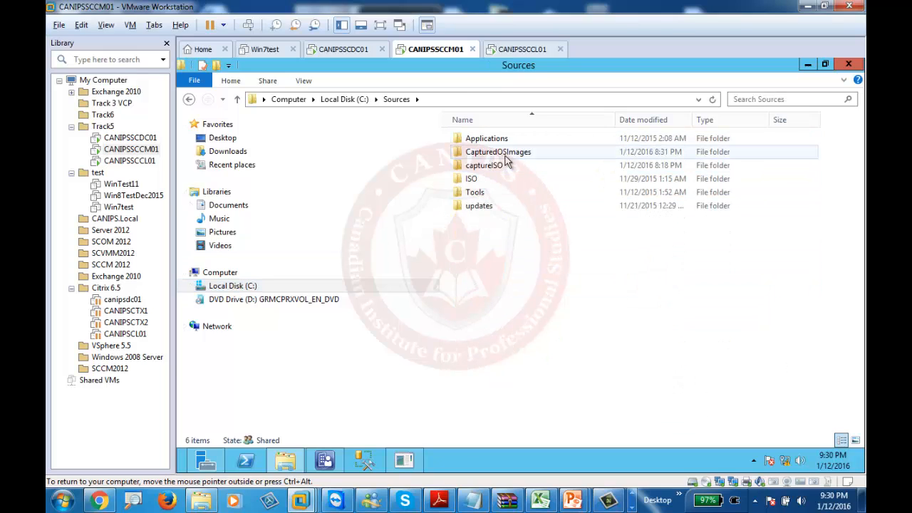
double_click(490, 154)
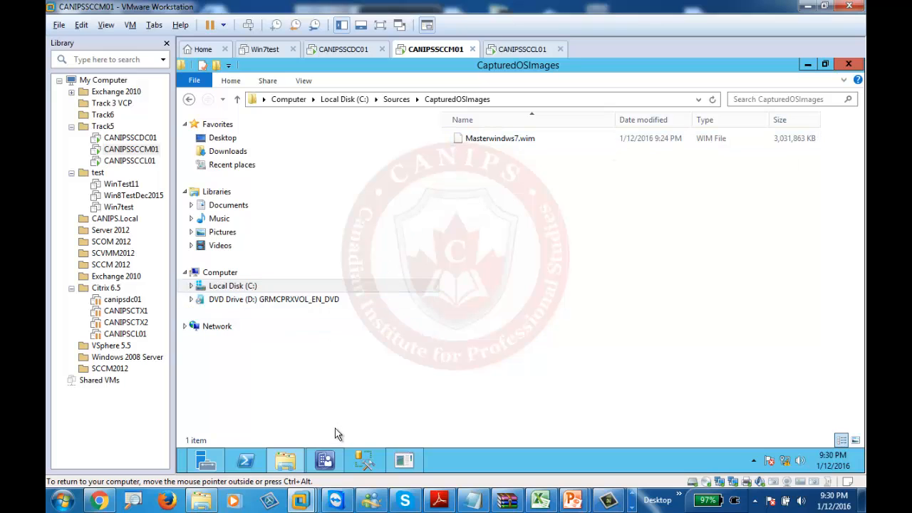
left_click(324, 461)
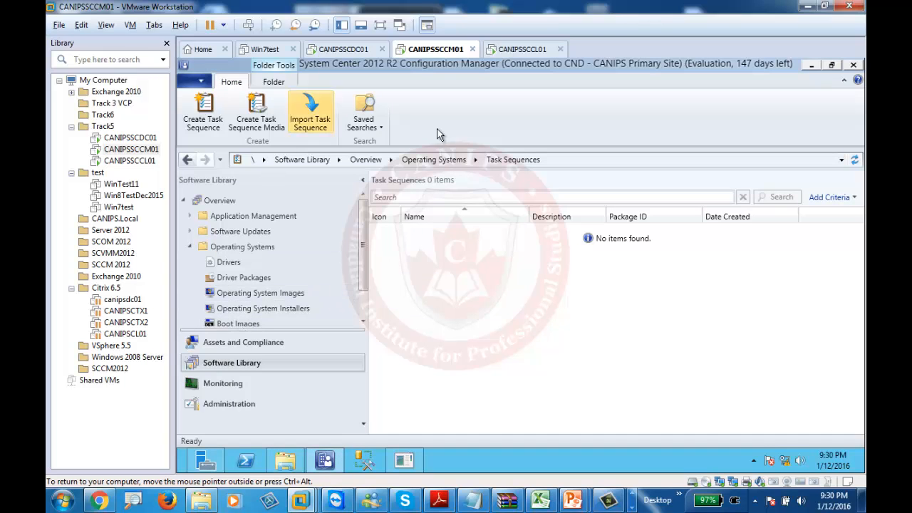
- Add an operating system image from \\canipssccm01\Sources\CapturedOSImages\Masterwindws7.wim
left_click(253, 293)
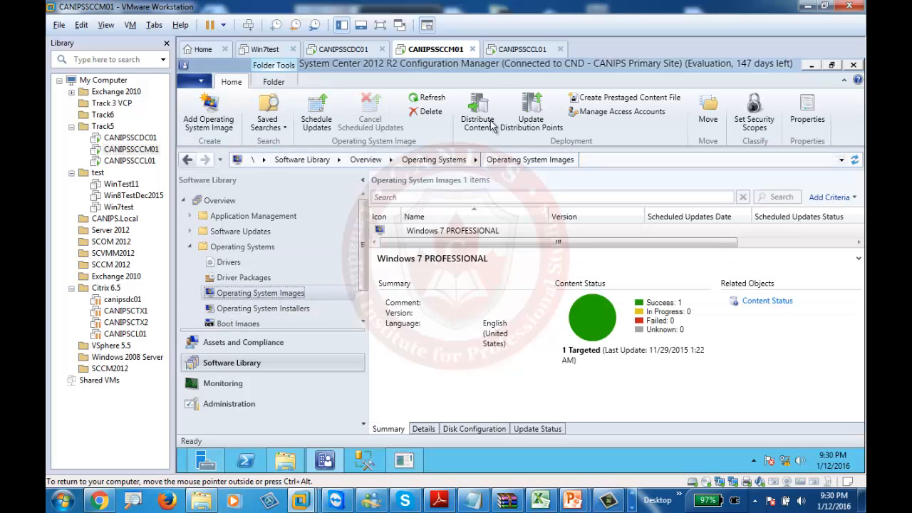
left_click(380, 25)
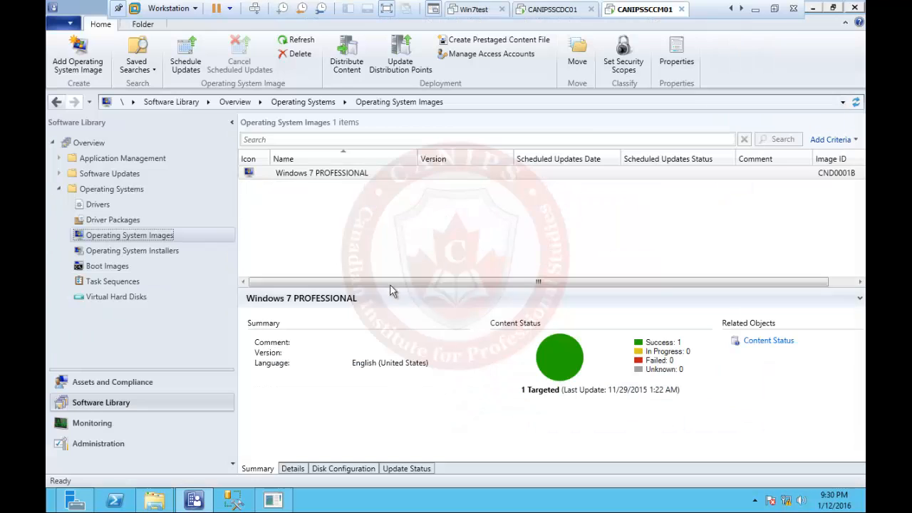
right_click(333, 213)
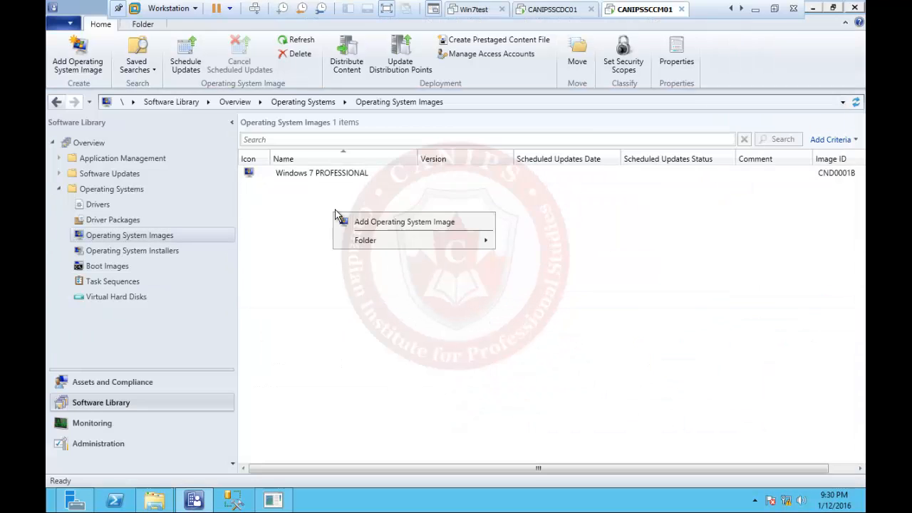
left_click(387, 226)
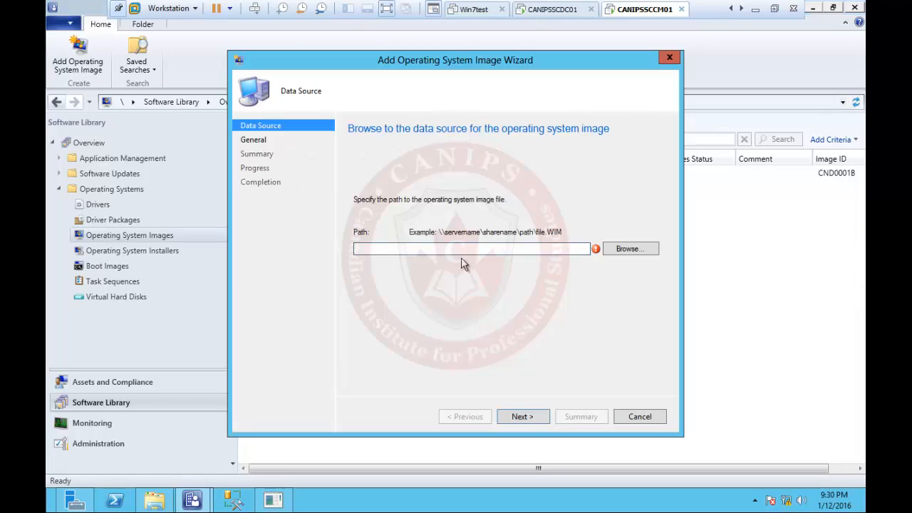
left_click(629, 250)
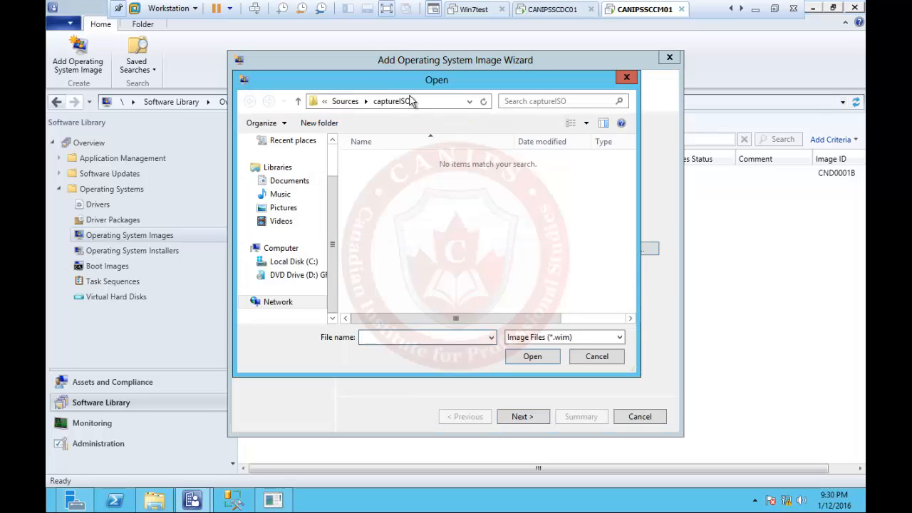
type("\\\\")
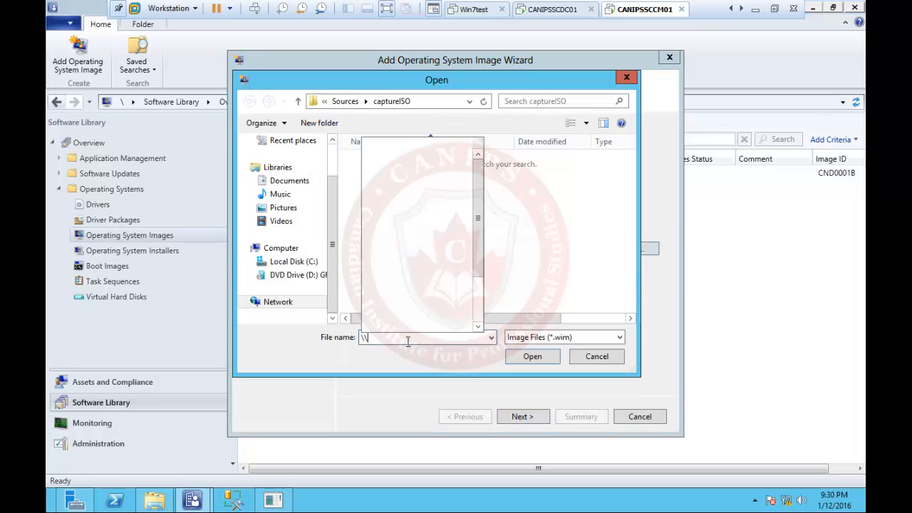
type("canipssccm01")
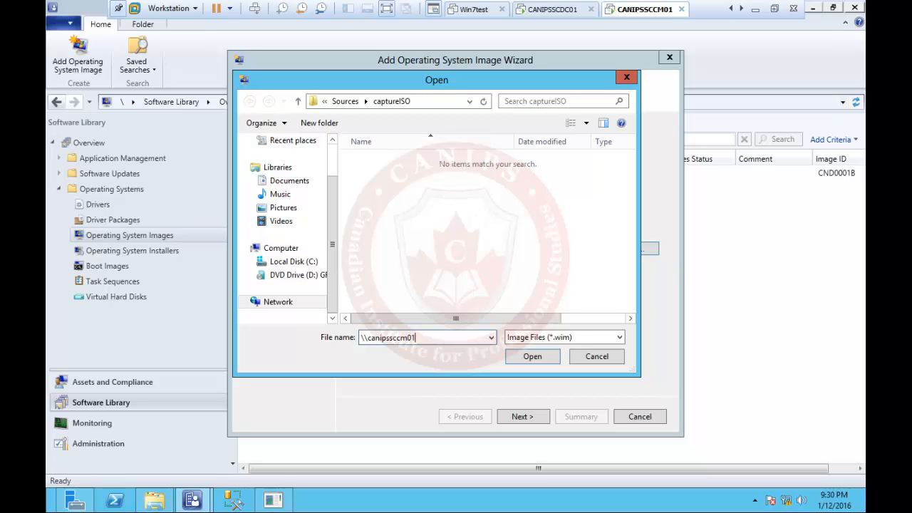
key("Return")
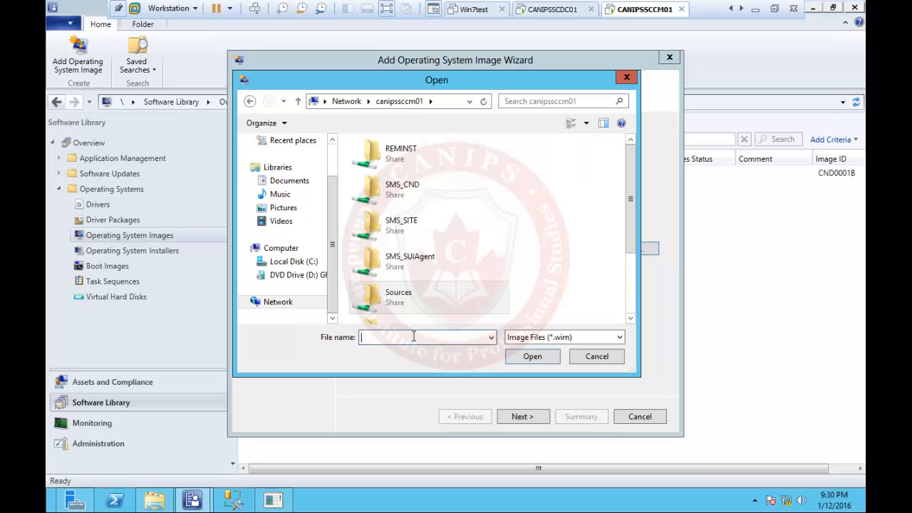
double_click(403, 301)
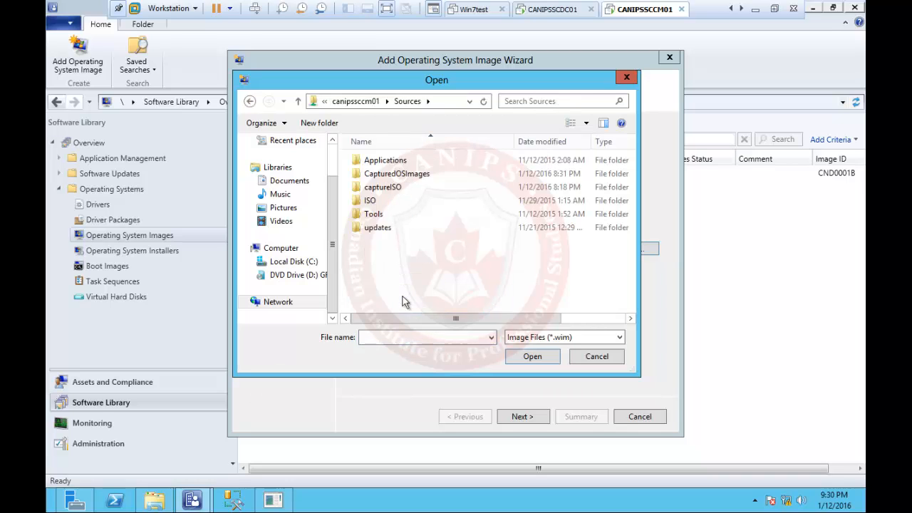
double_click(402, 175)
left_click(399, 161)
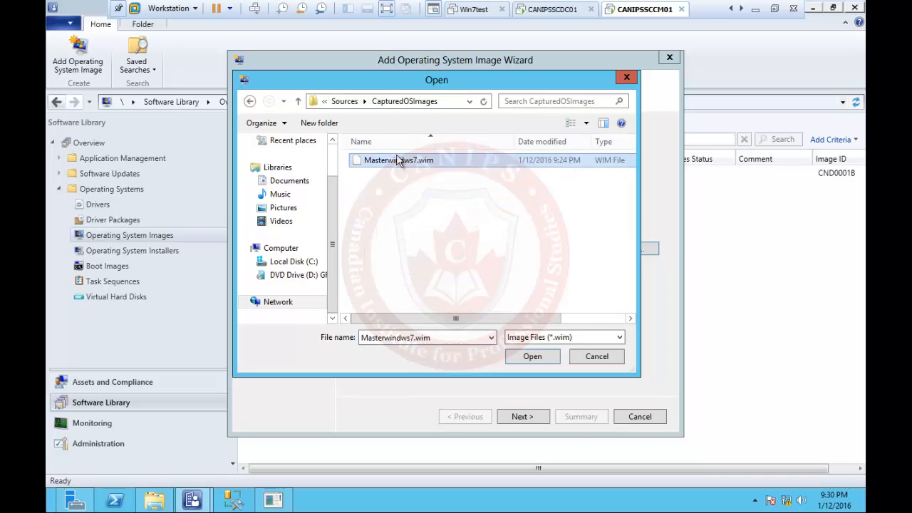
double_click(399, 160)
- Prefix the image name with 'Master' and complete the import
left_click(529, 418)
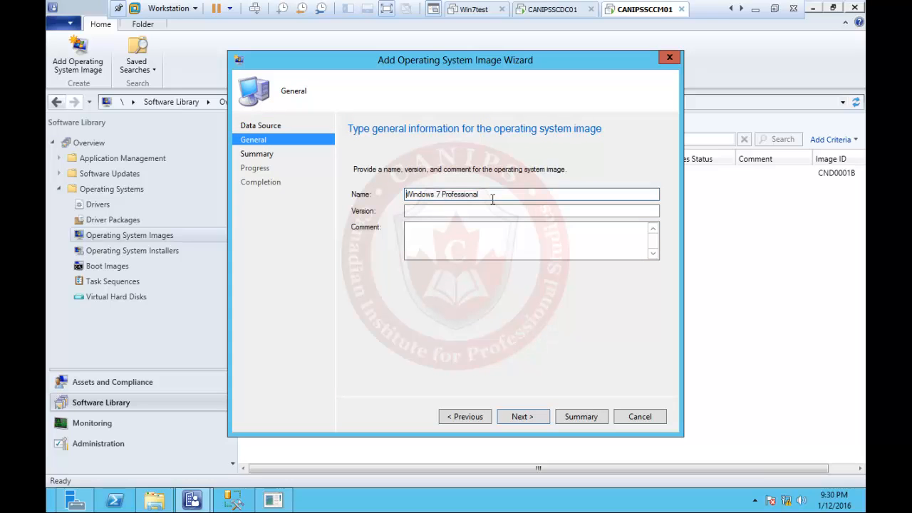
type("Master")
left_click(521, 419)
left_click(521, 419)
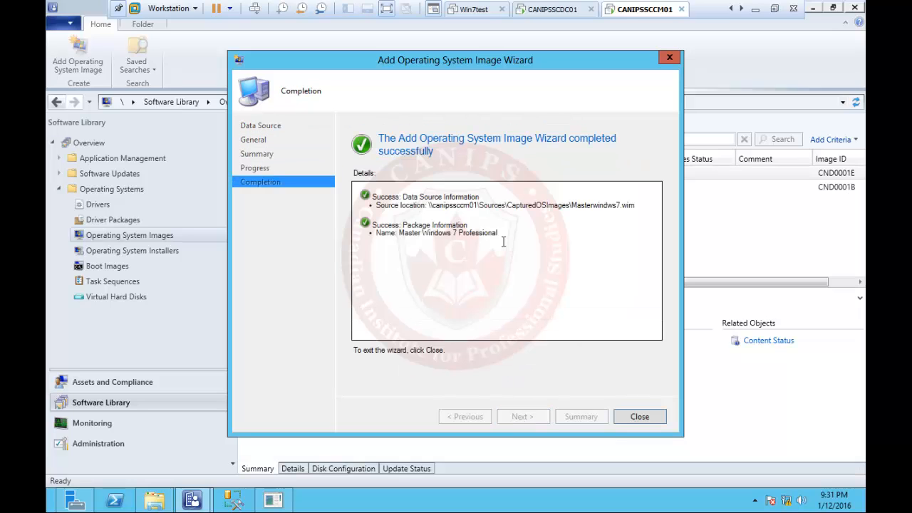
left_click(636, 418)
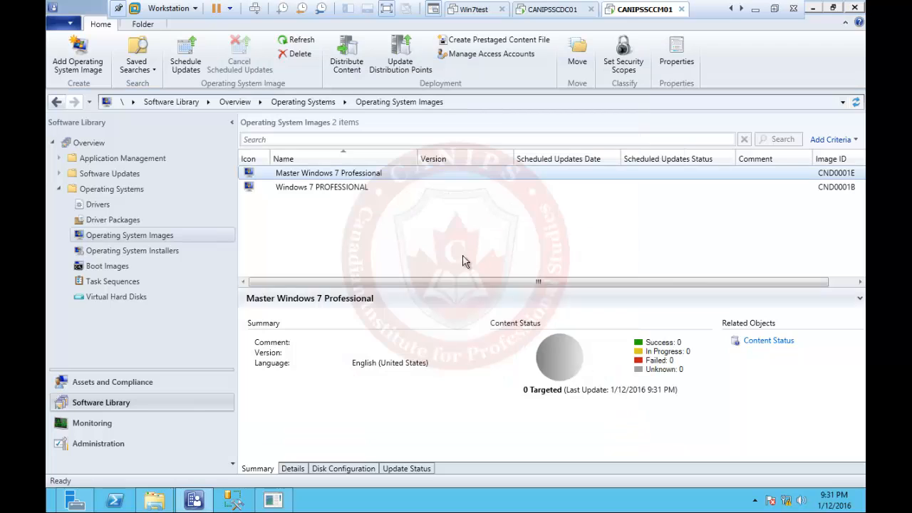
- Target Master Windows 7 Professional's content to the CANIPSSCCM01 distribution point
right_click(318, 178)
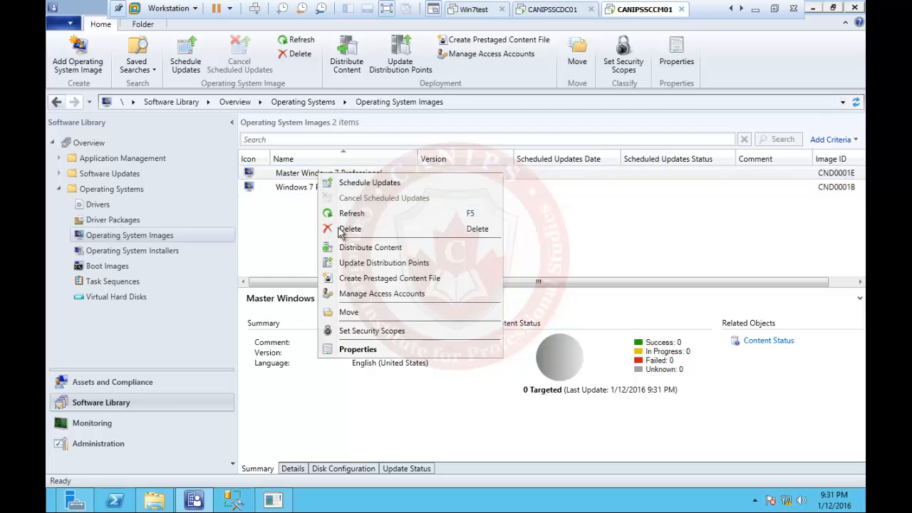
left_click(365, 247)
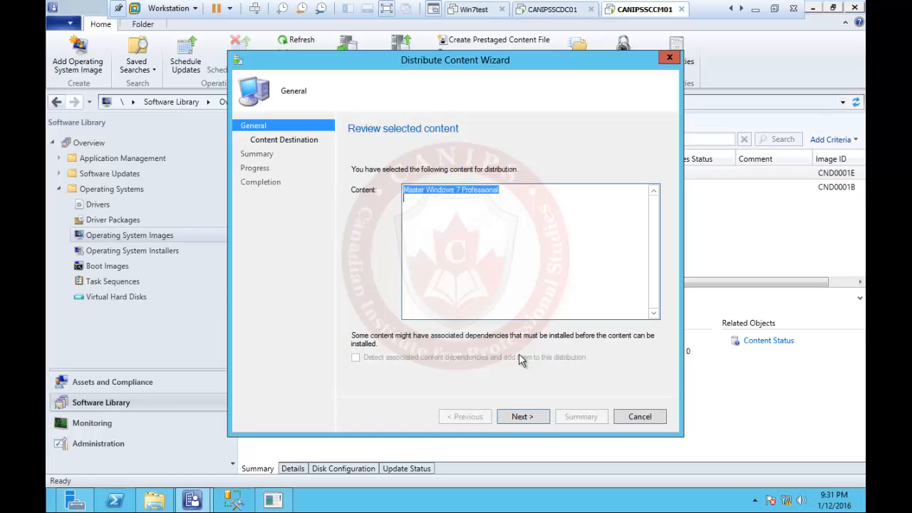
left_click(535, 415)
left_click(639, 229)
left_click(639, 255)
left_click(313, 224)
left_click(527, 362)
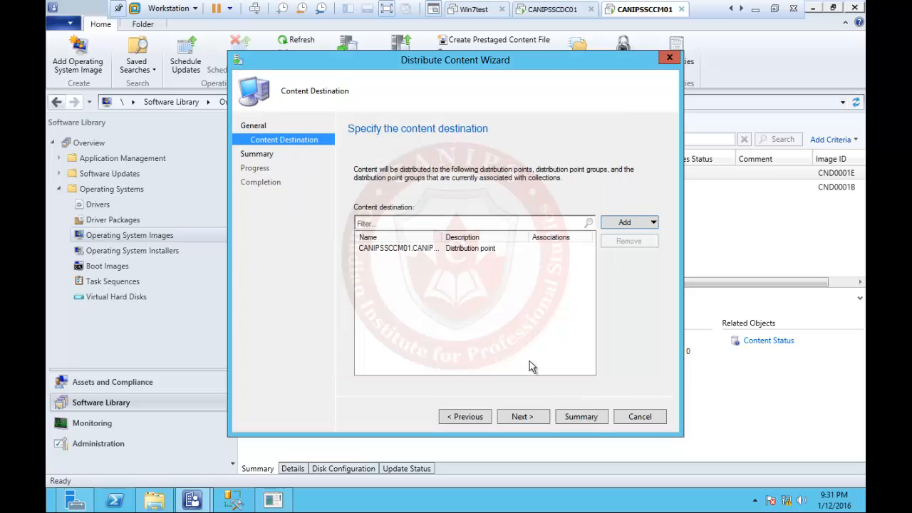
- Finish distributing the image, refresh the images list, and leave full-screen VM view
left_click(531, 418)
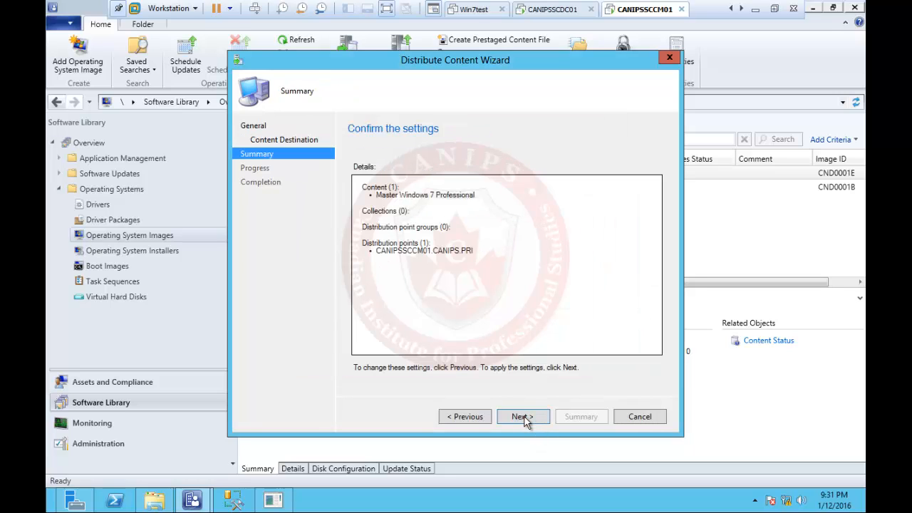
left_click(524, 417)
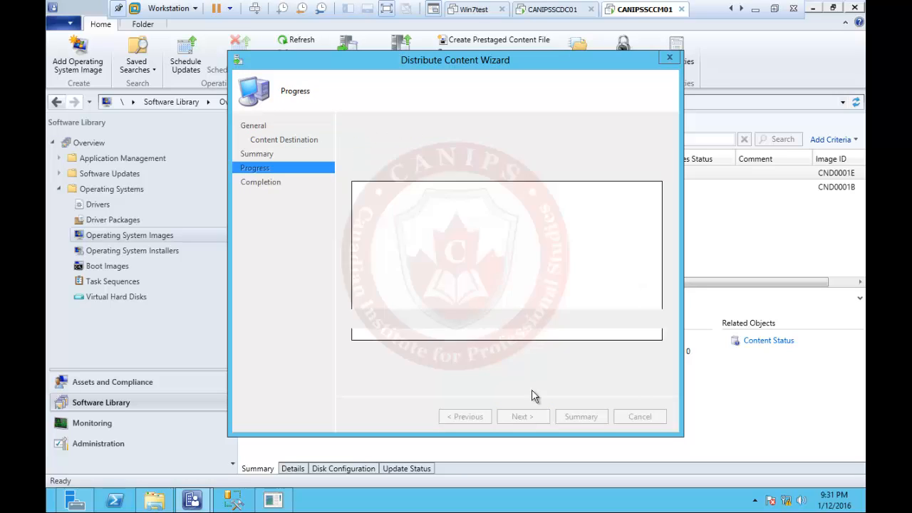
left_click(639, 417)
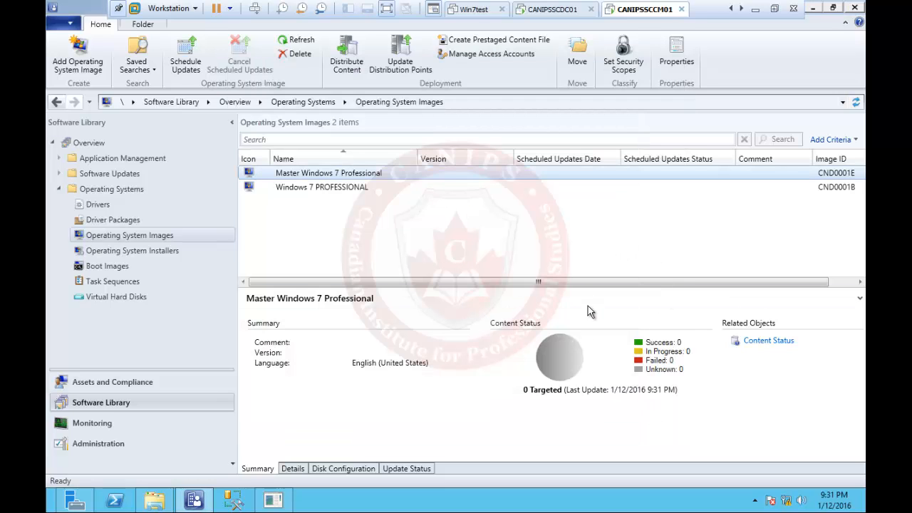
left_click(286, 41)
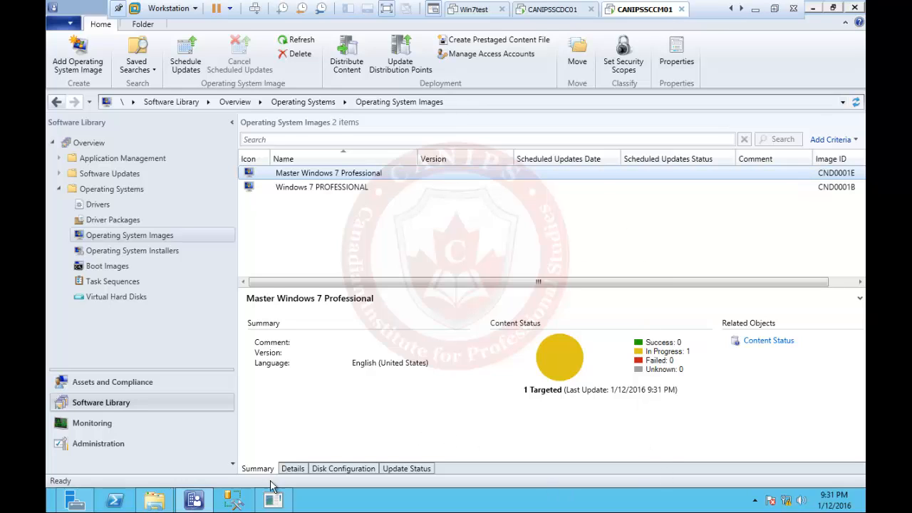
left_click(775, 9)
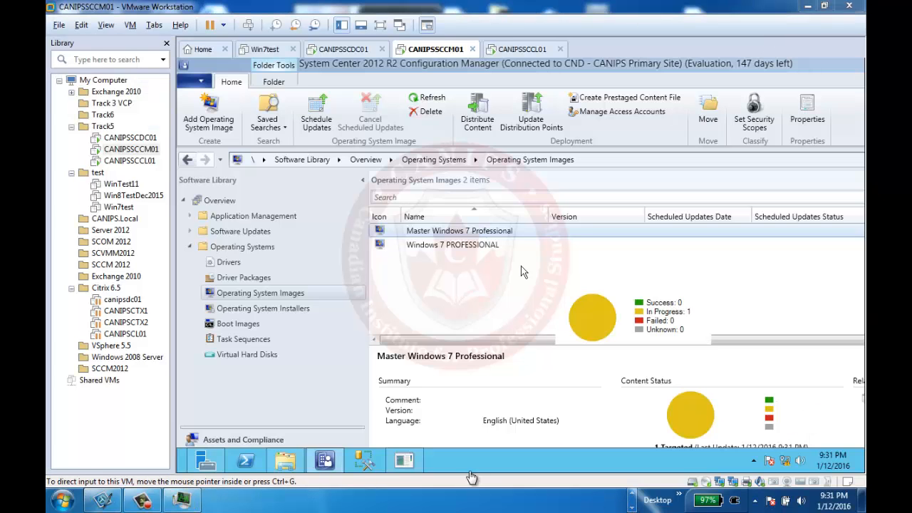
left_click(148, 499)
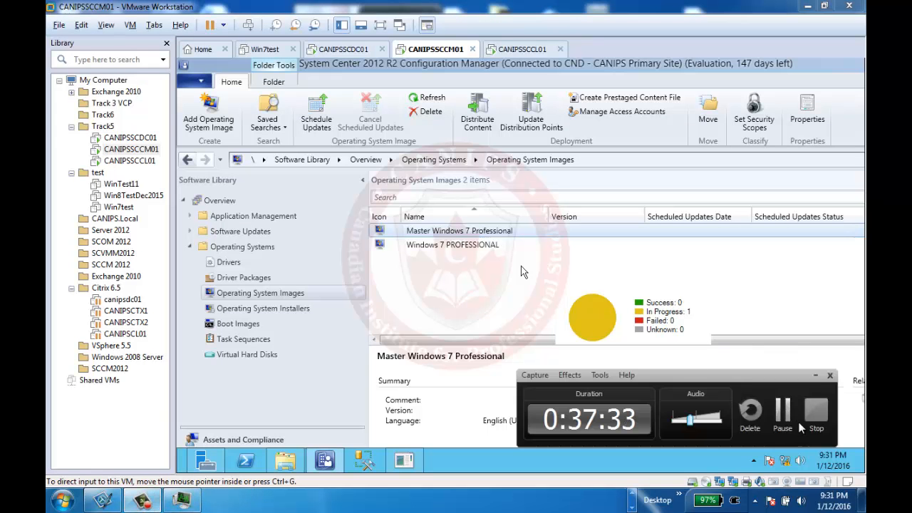